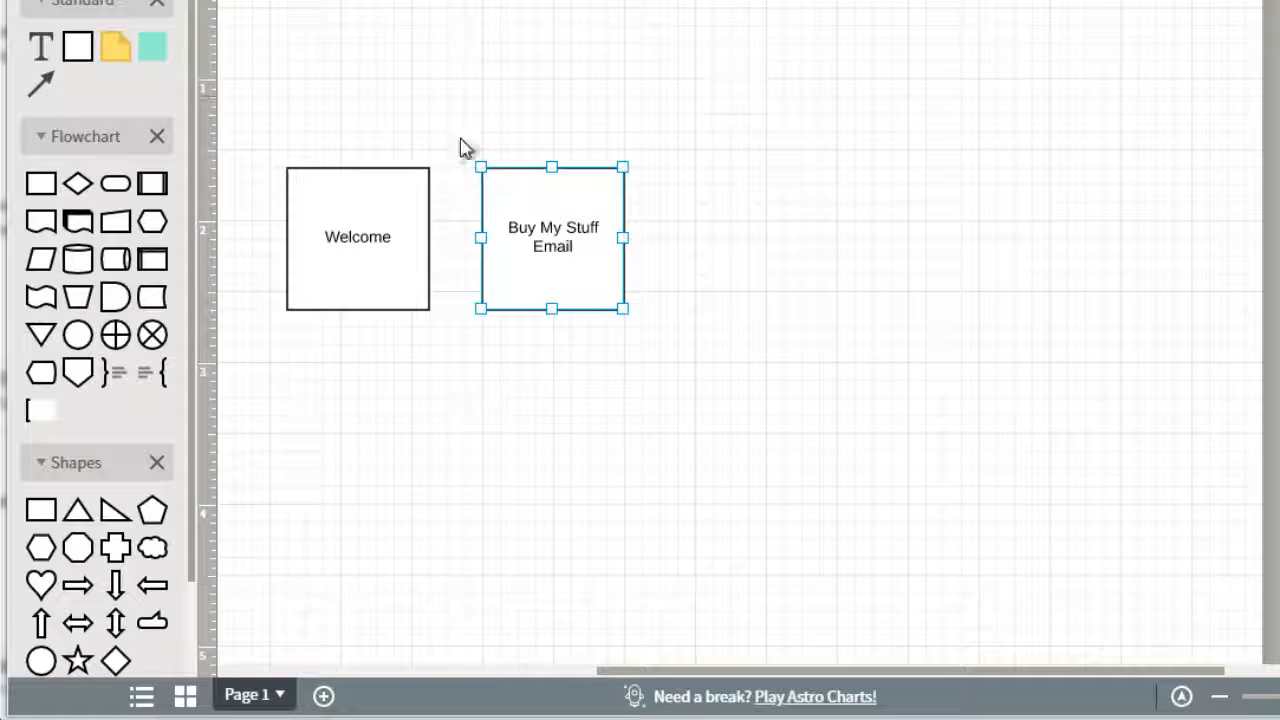
click(335, 236)
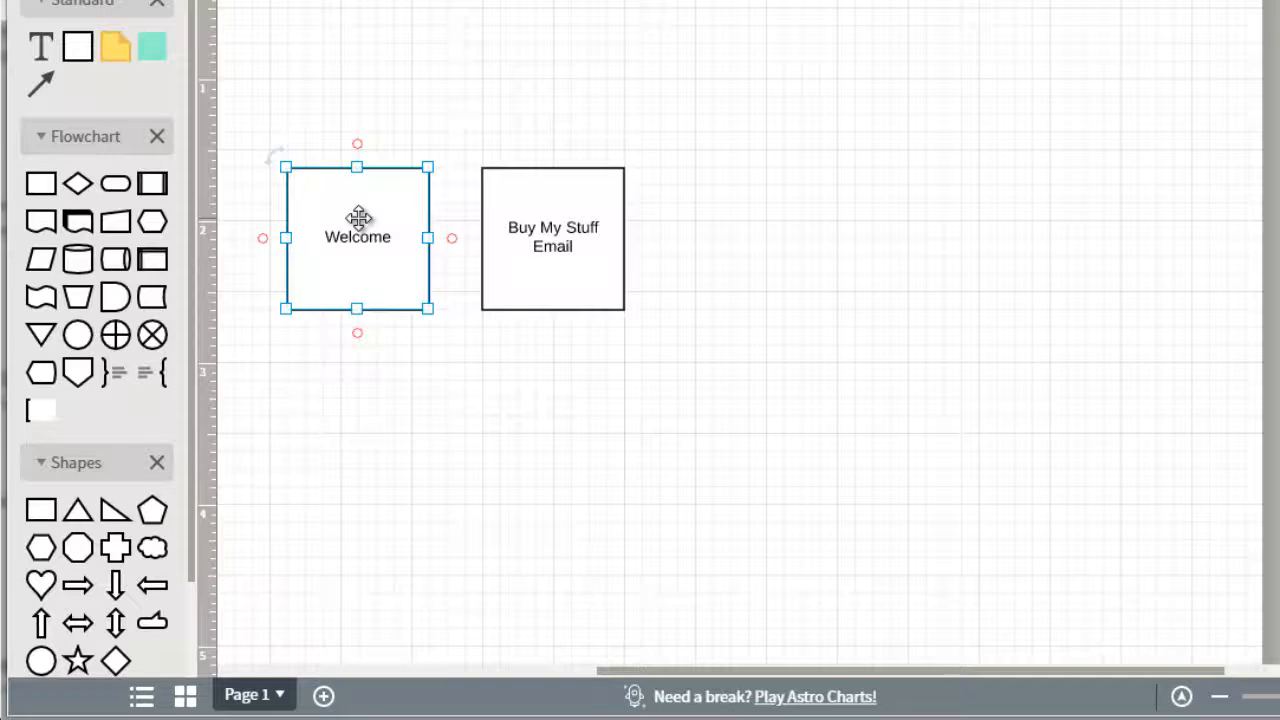
click(550, 211)
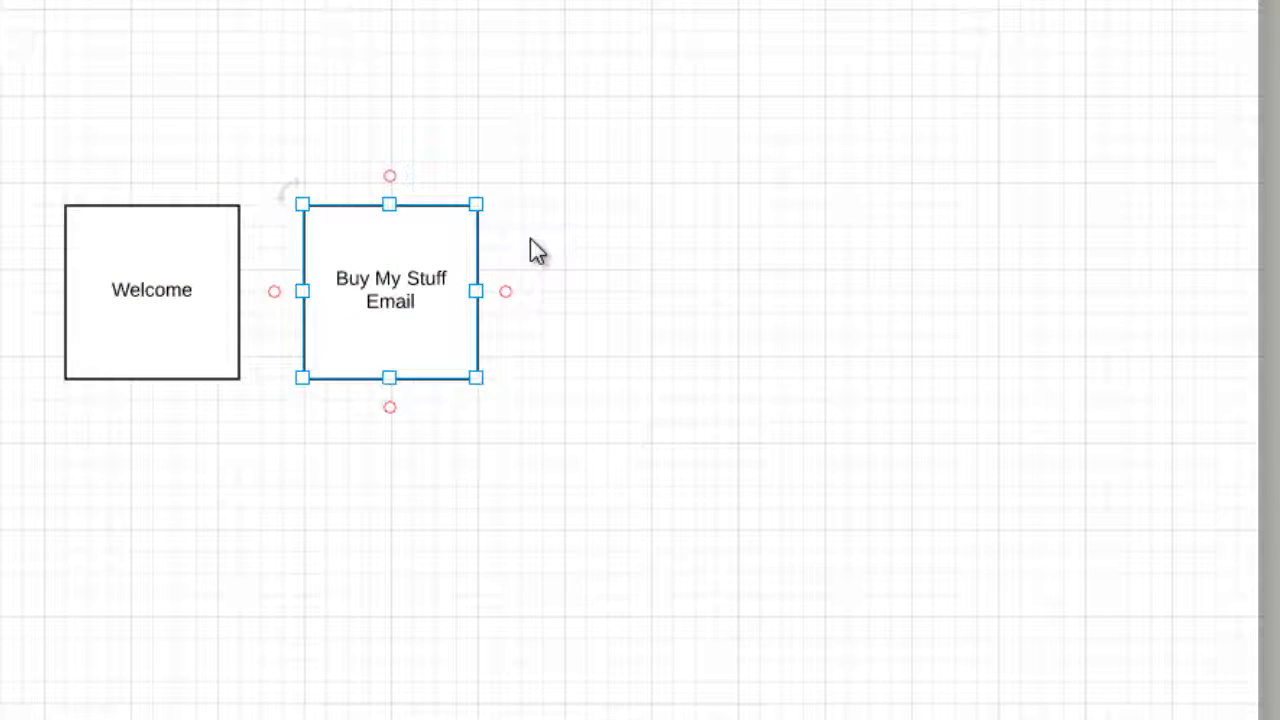
click(178, 272)
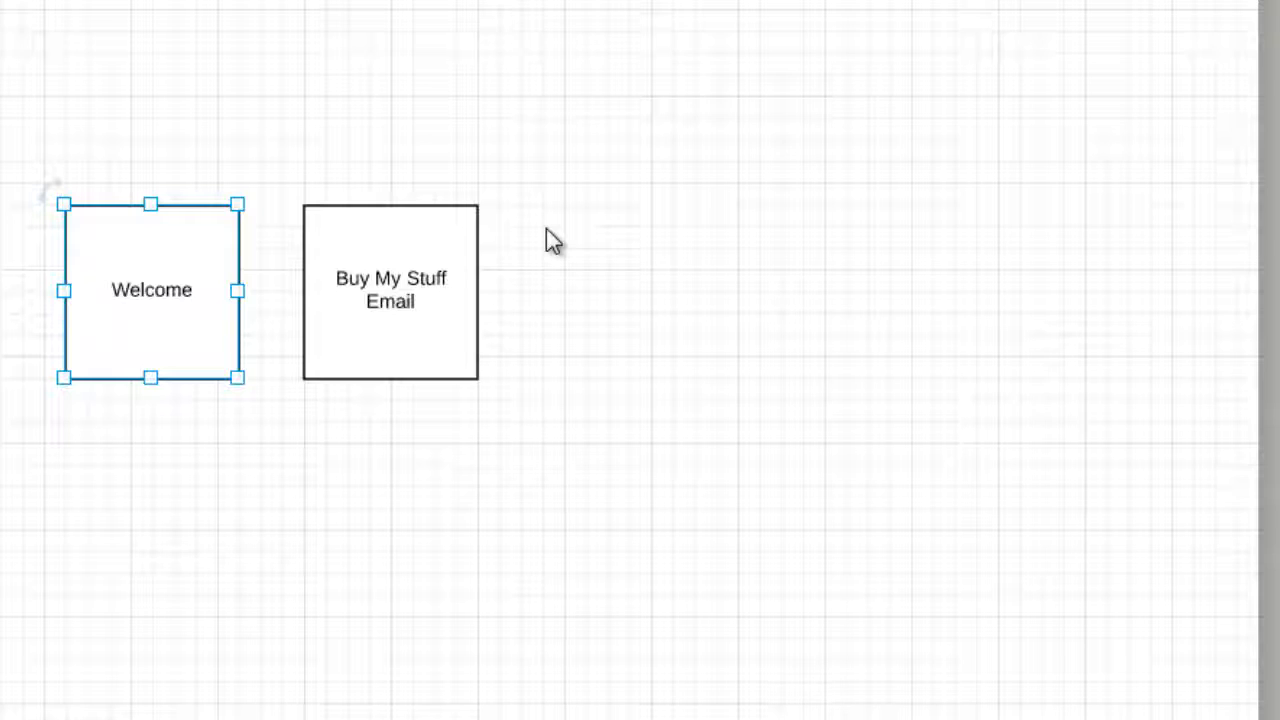
Move the Buy My Stuff Email box near the canvas's right edge and place the Welcome box 0.25 in to its left.
click(414, 277)
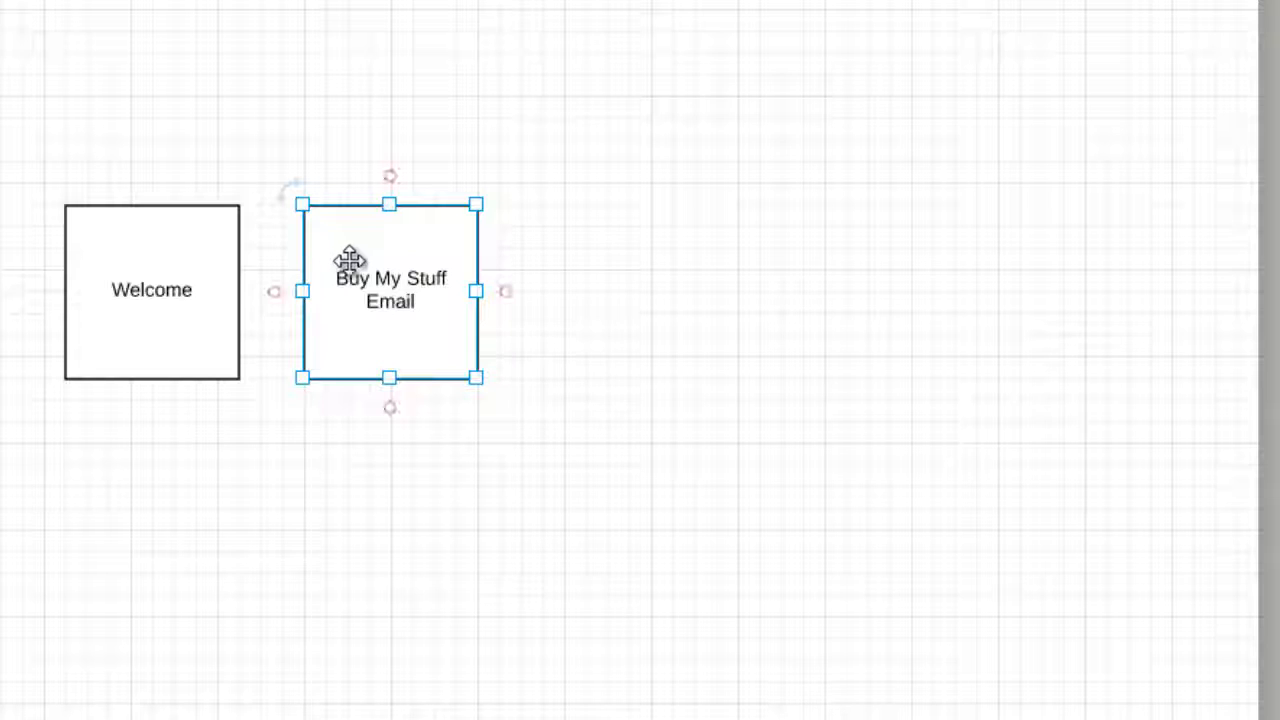
drag(349, 263, 1043, 266)
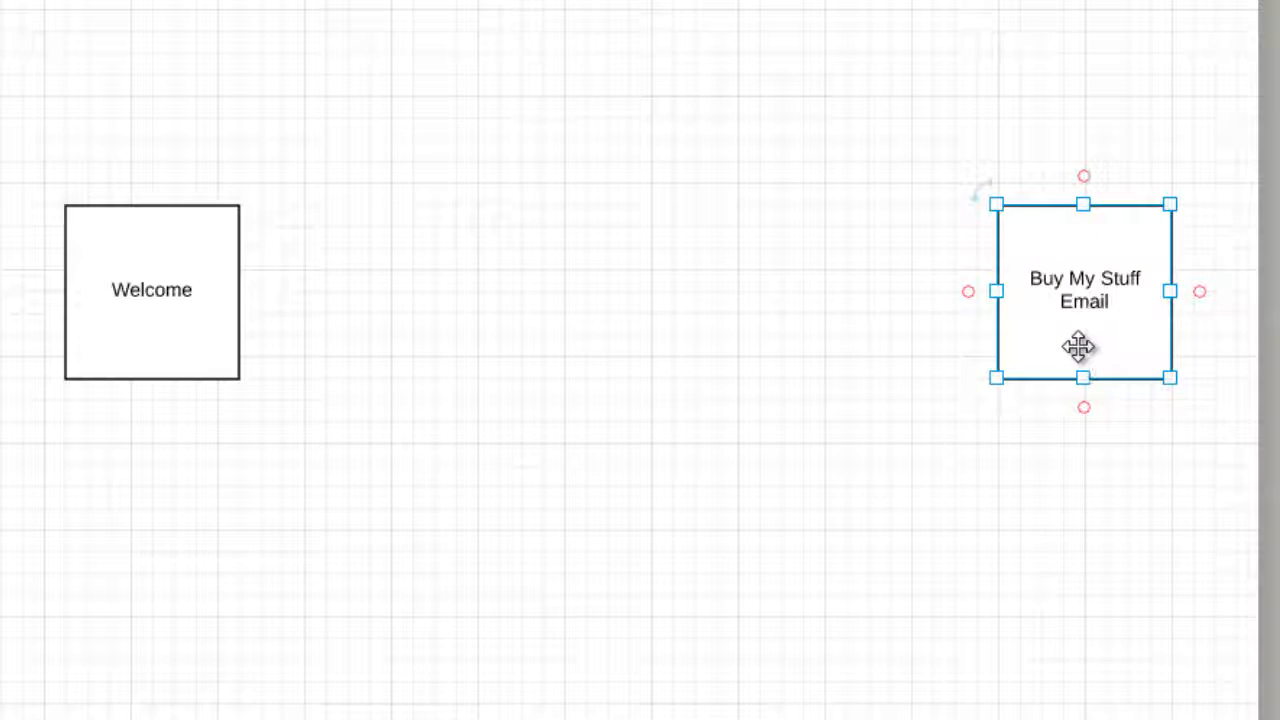
drag(190, 251, 877, 268)
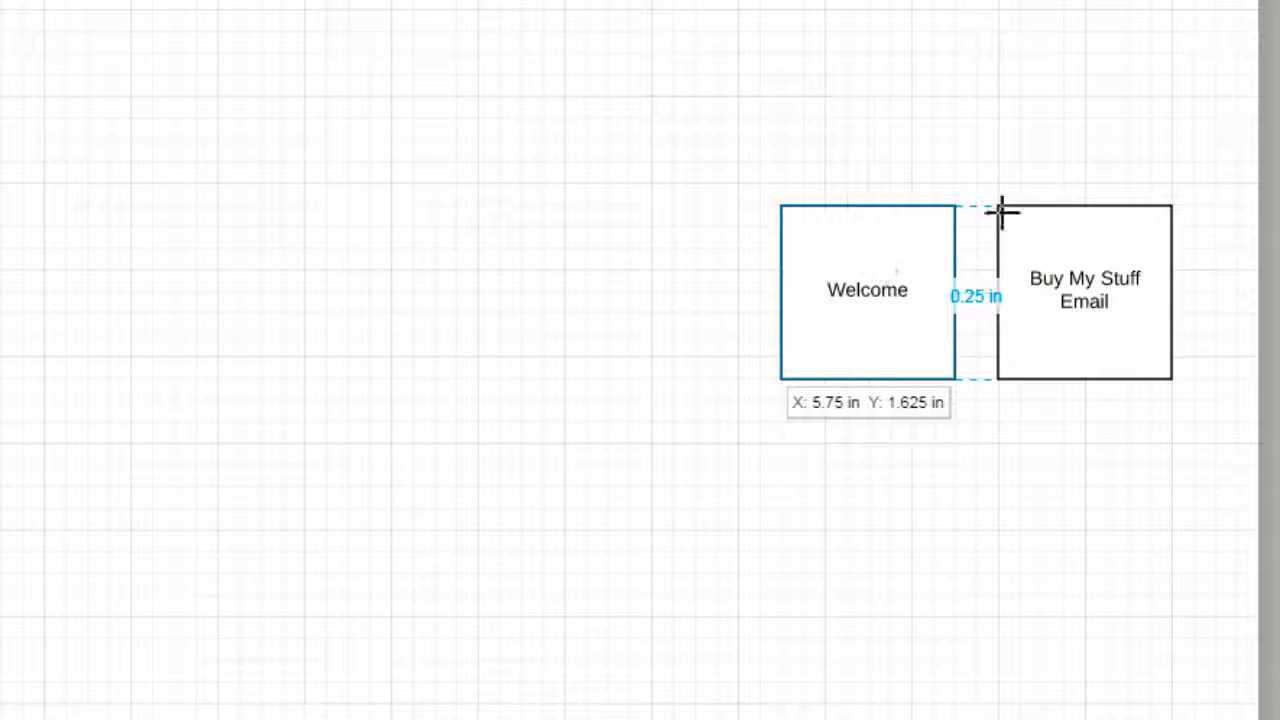
click(1089, 280)
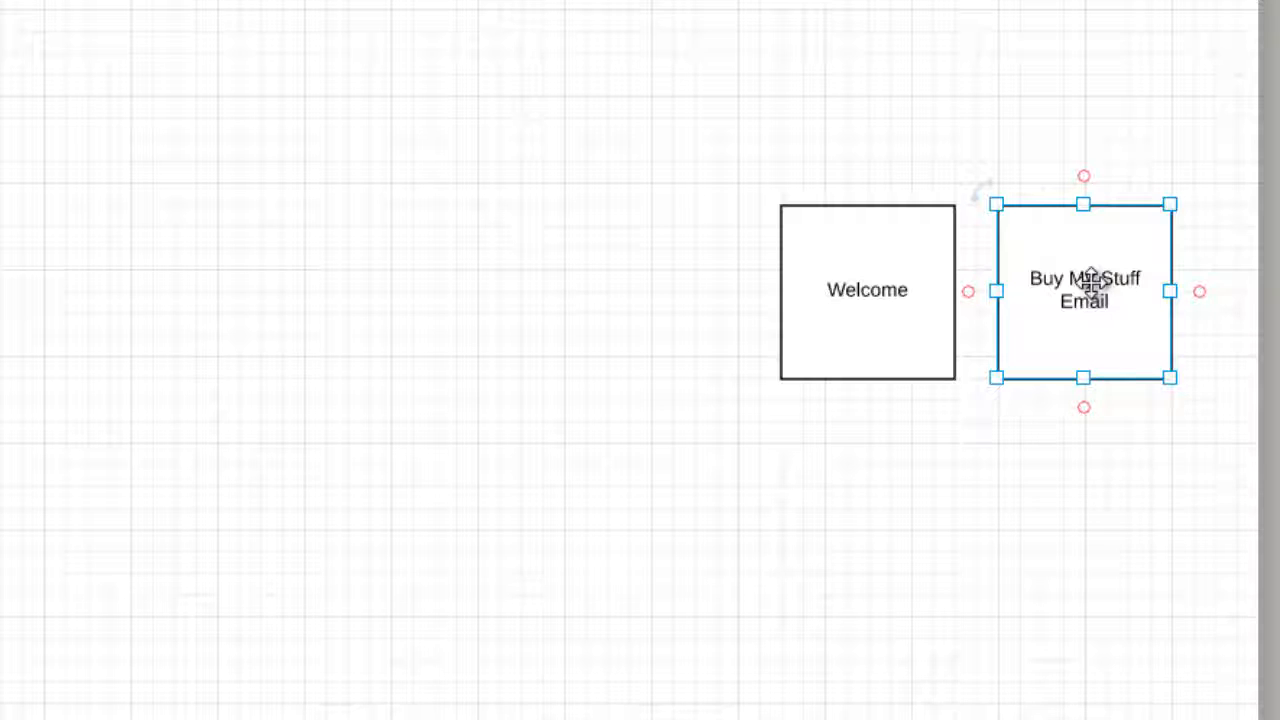
Widen the gap between the two boxes and draw an arrow from the Buy My Stuff Email box to the Welcome box.
drag(877, 303, 834, 291)
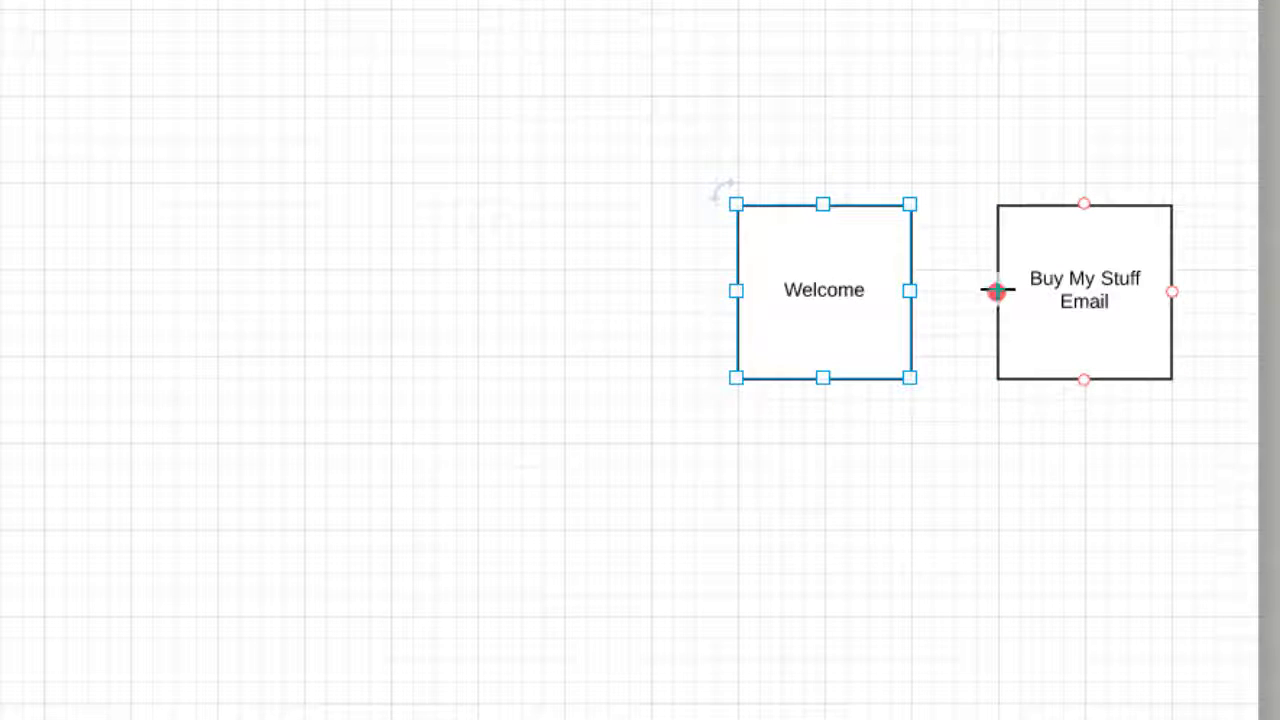
drag(997, 291, 910, 291)
click(921, 503)
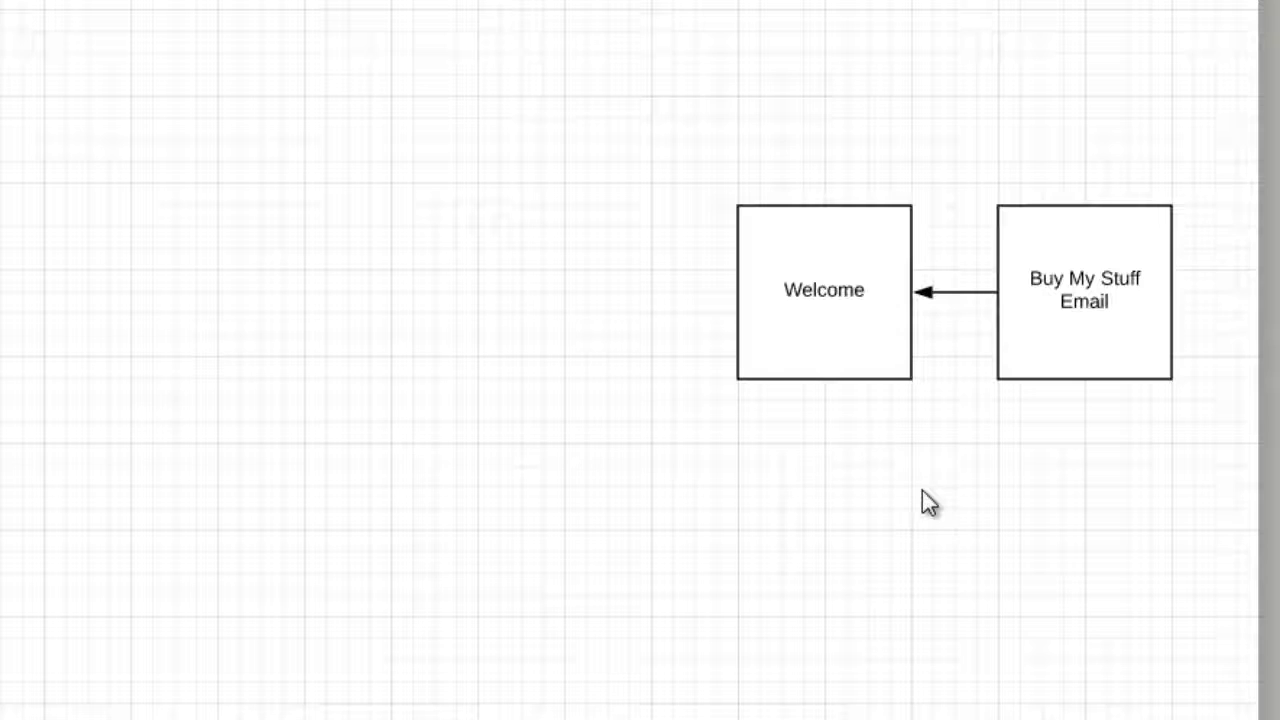
click(1052, 293)
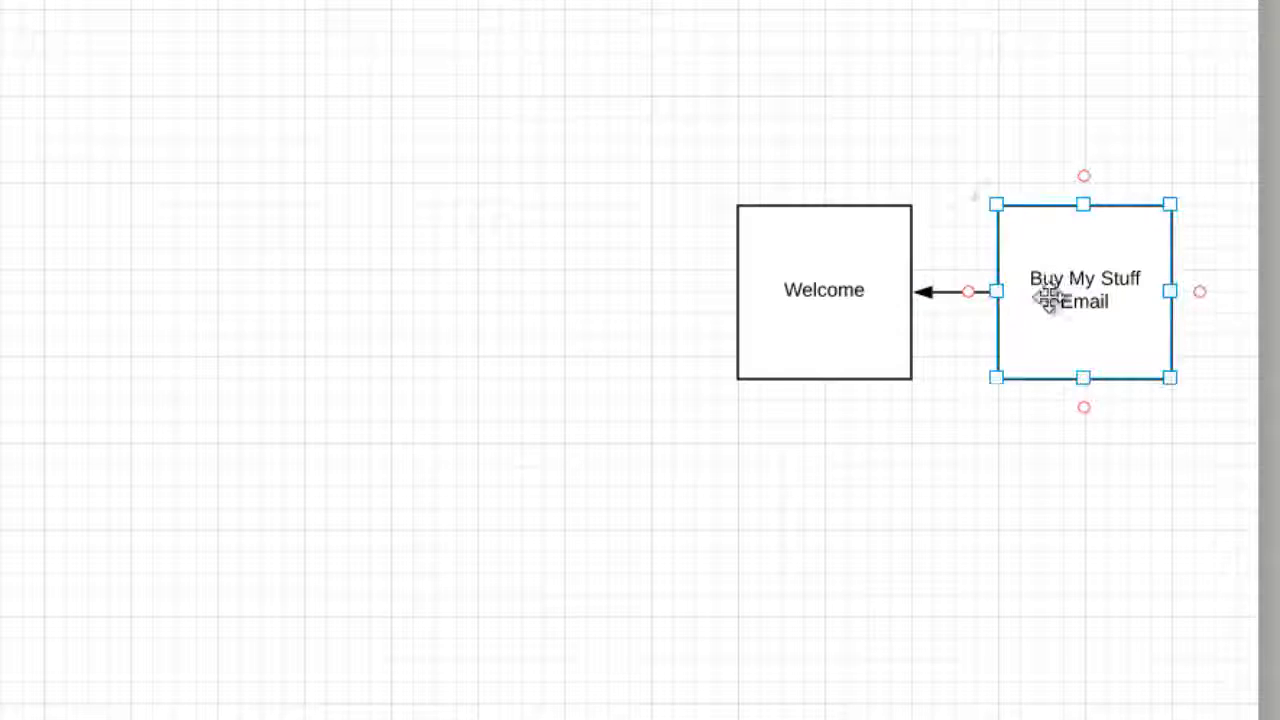
click(820, 308)
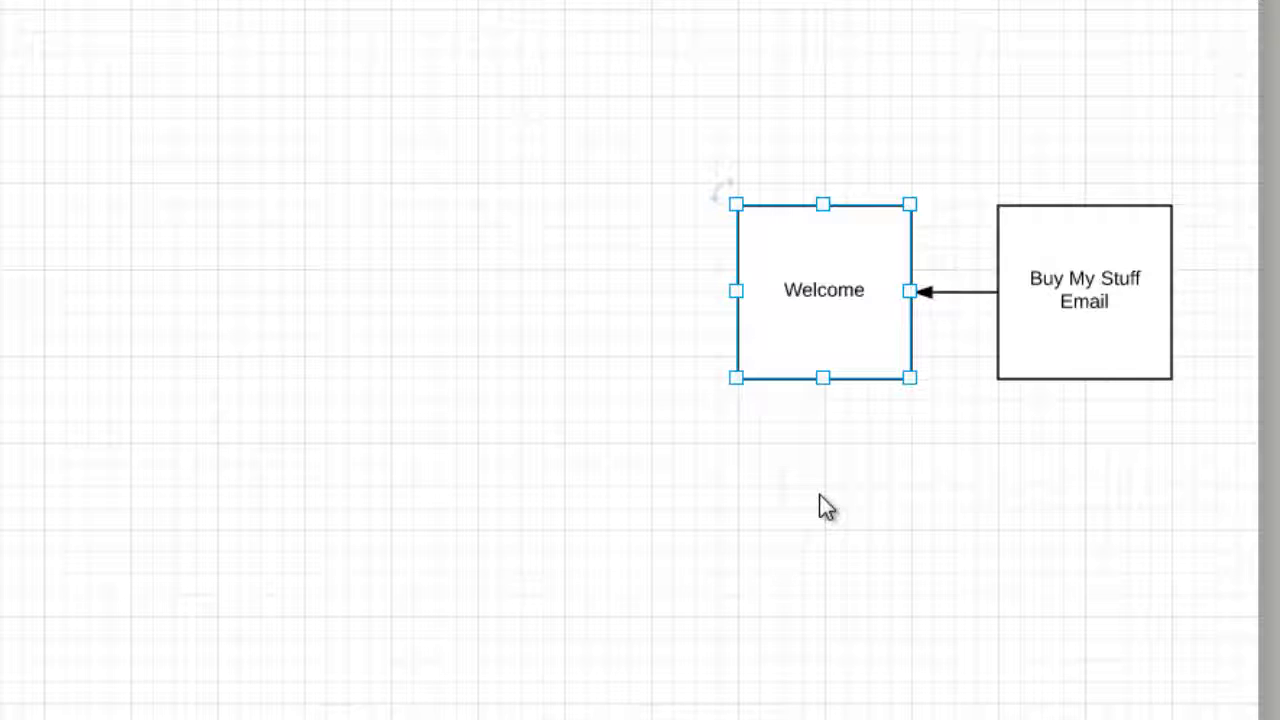
Replace the Buy My Stuff Email box's text with "Survival Meal Kits".
click(1071, 260)
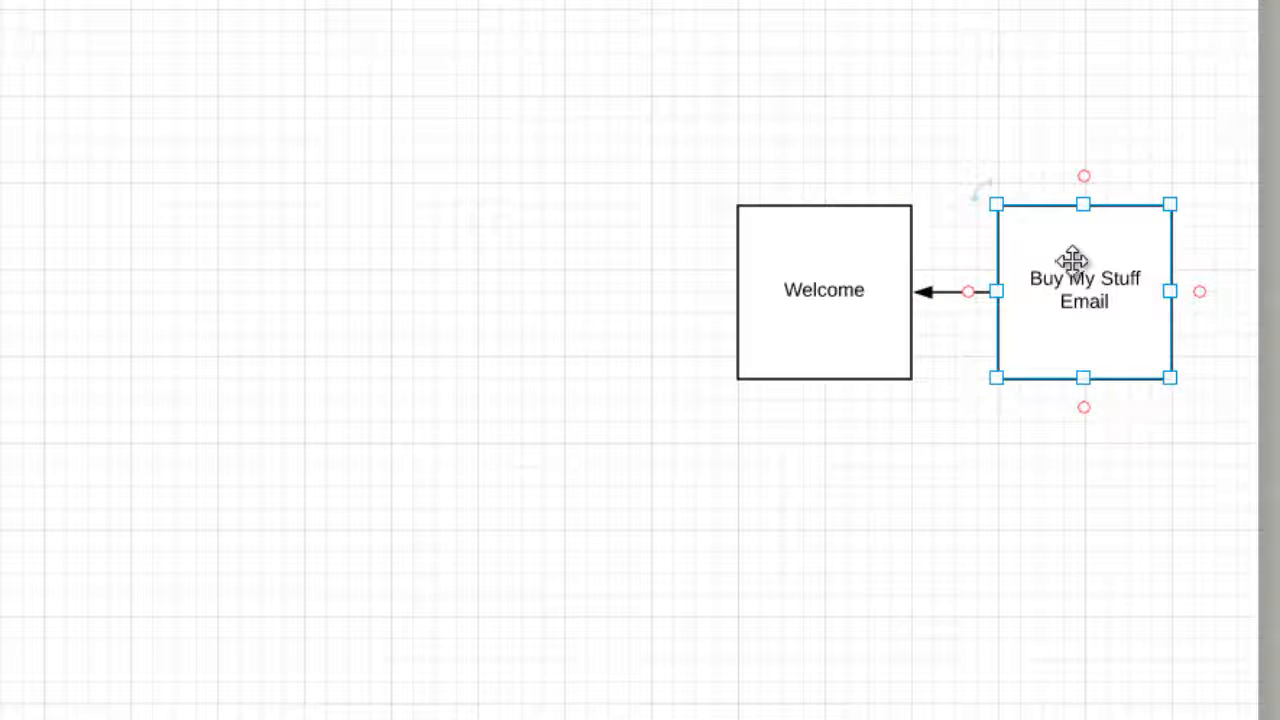
double_click(1062, 305)
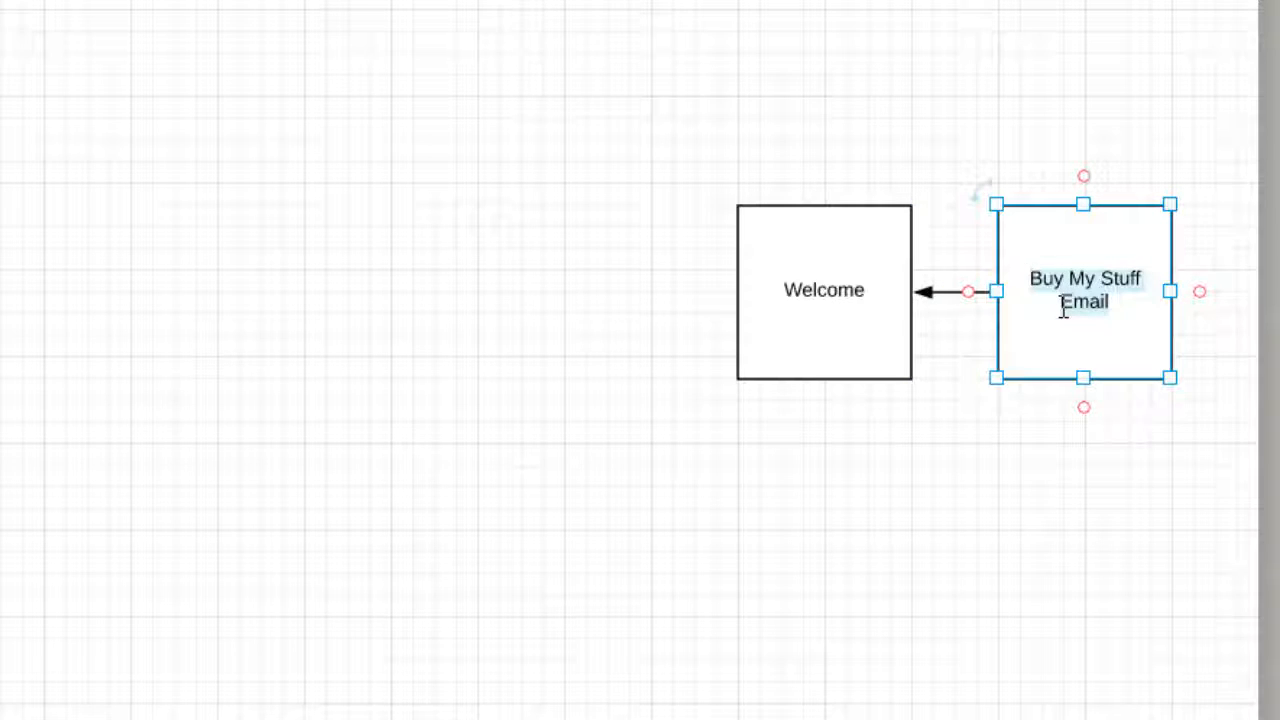
text(Survival)
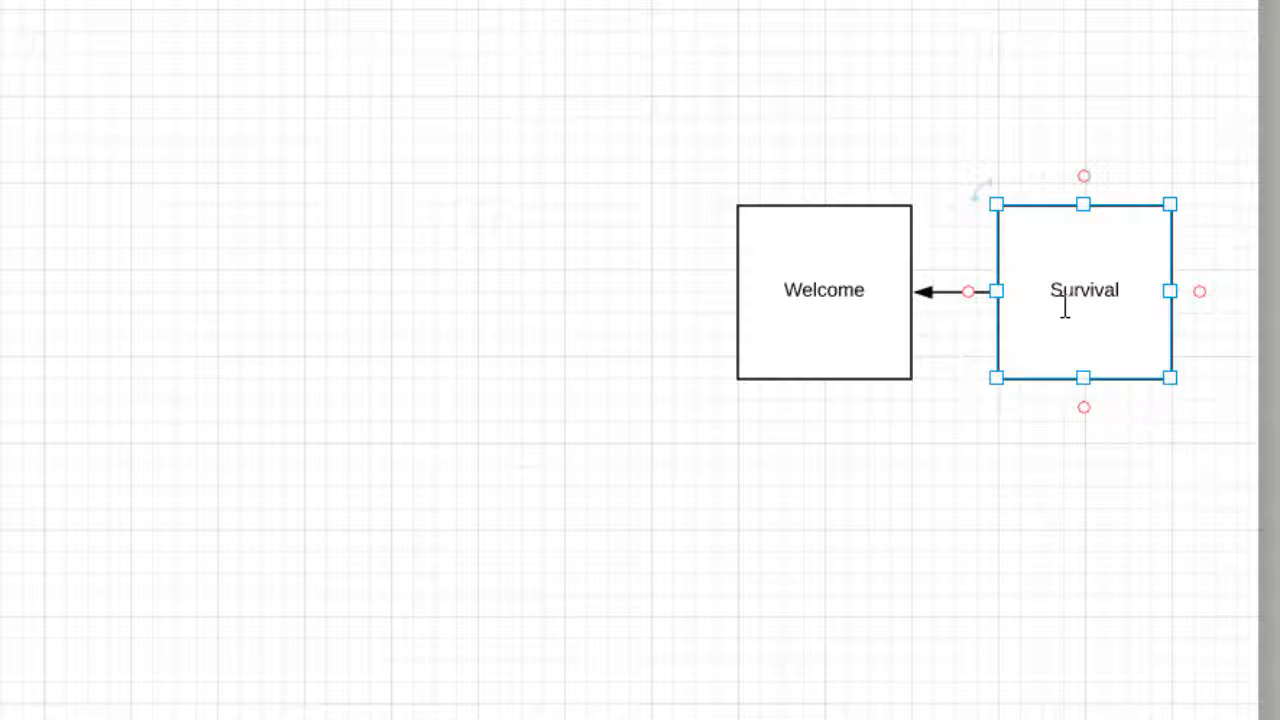
key(ctrl+a)
key(Right)
text(Meal Kid)
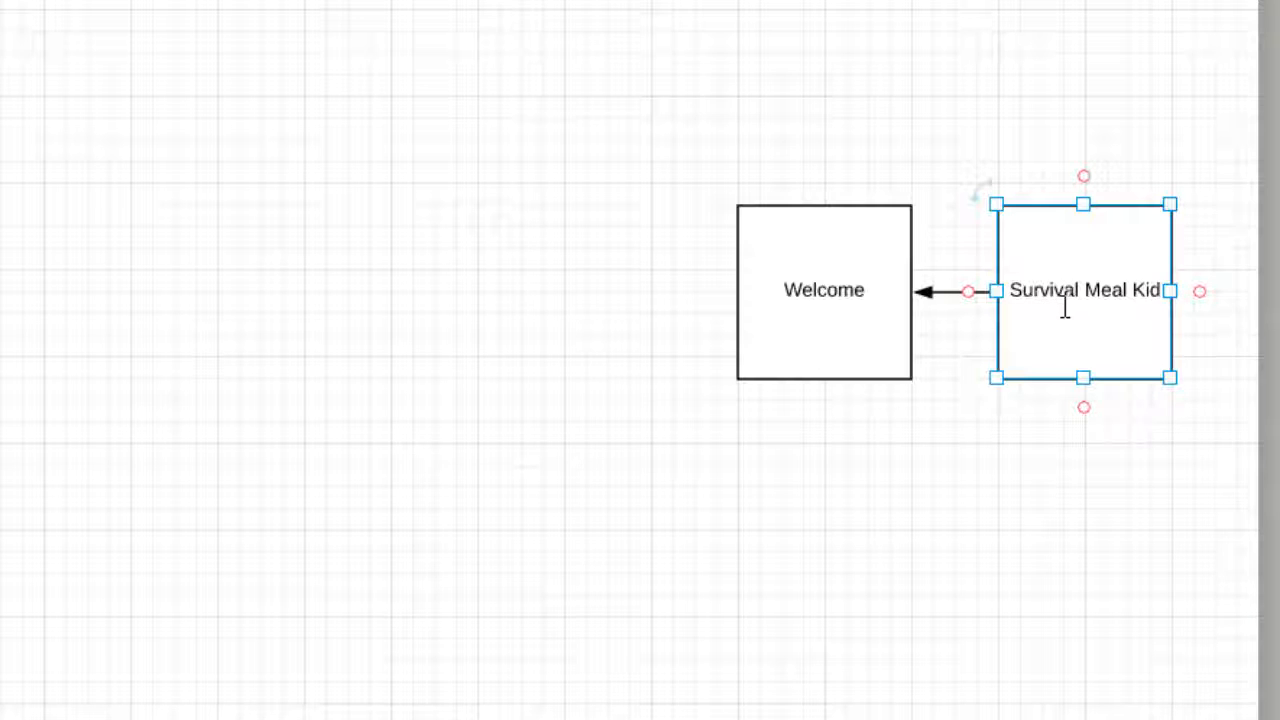
key(BackSpace)
text(ts)
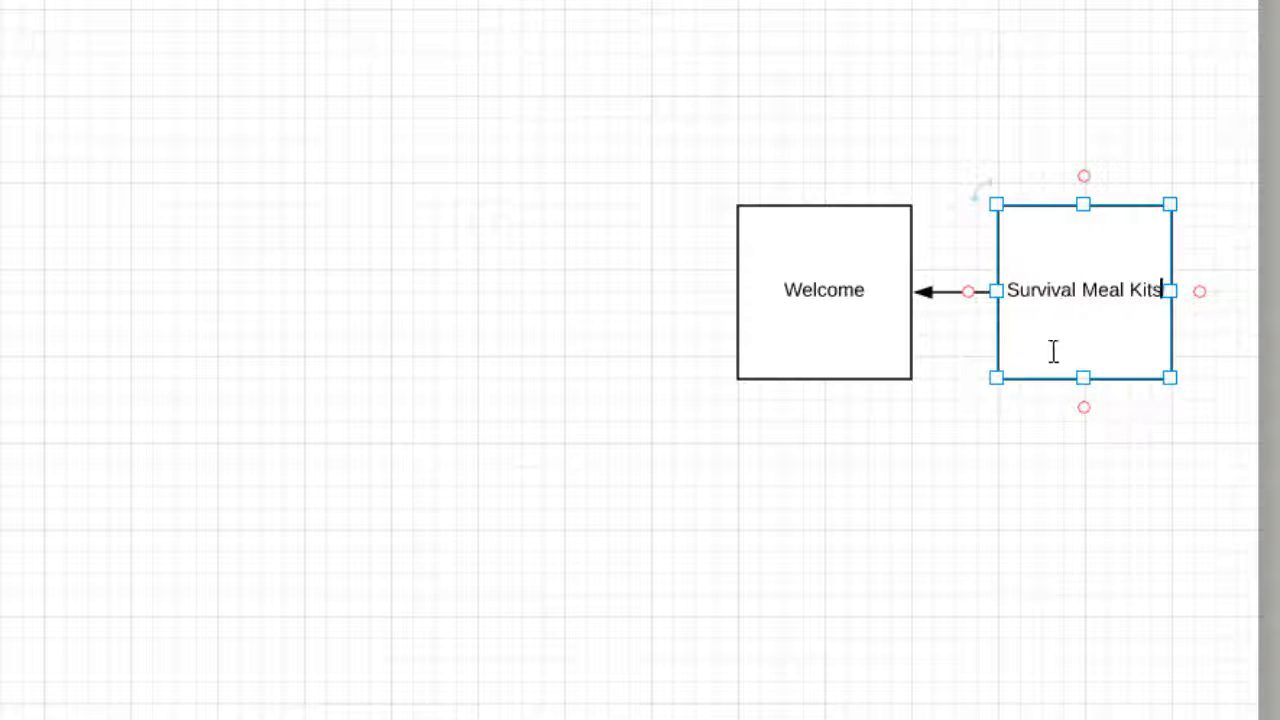
click(823, 285)
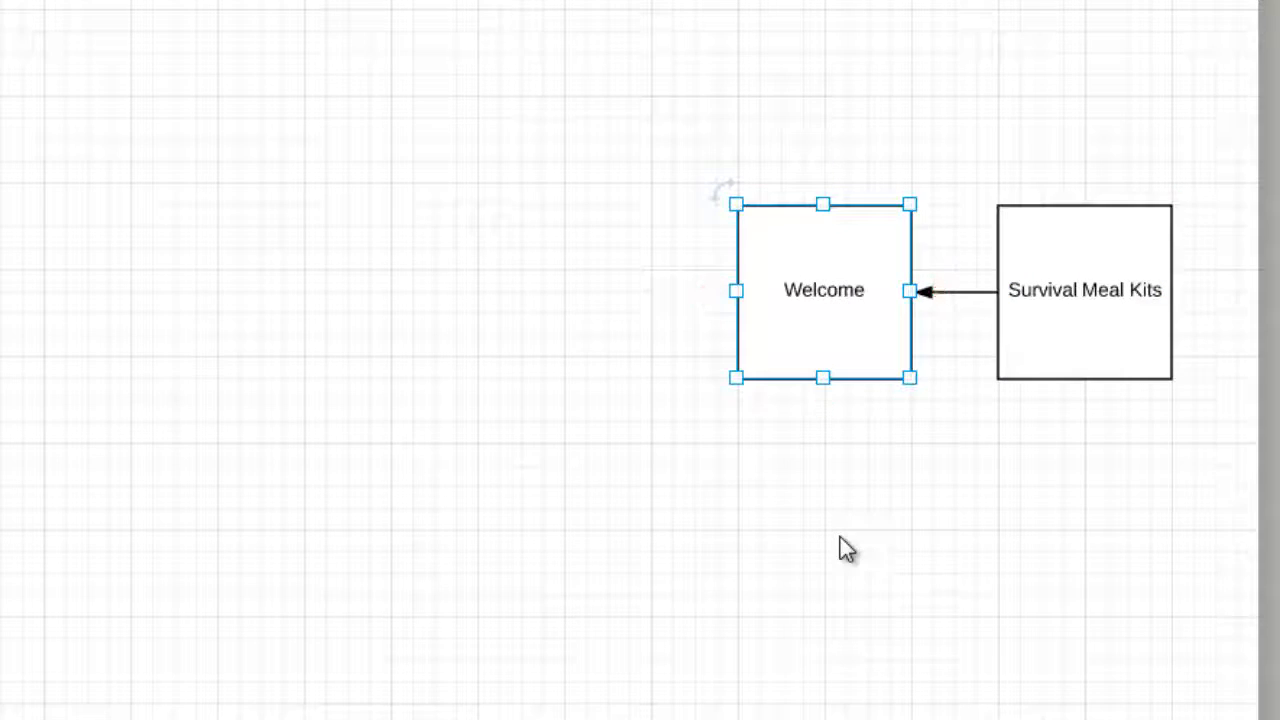
click(1034, 289)
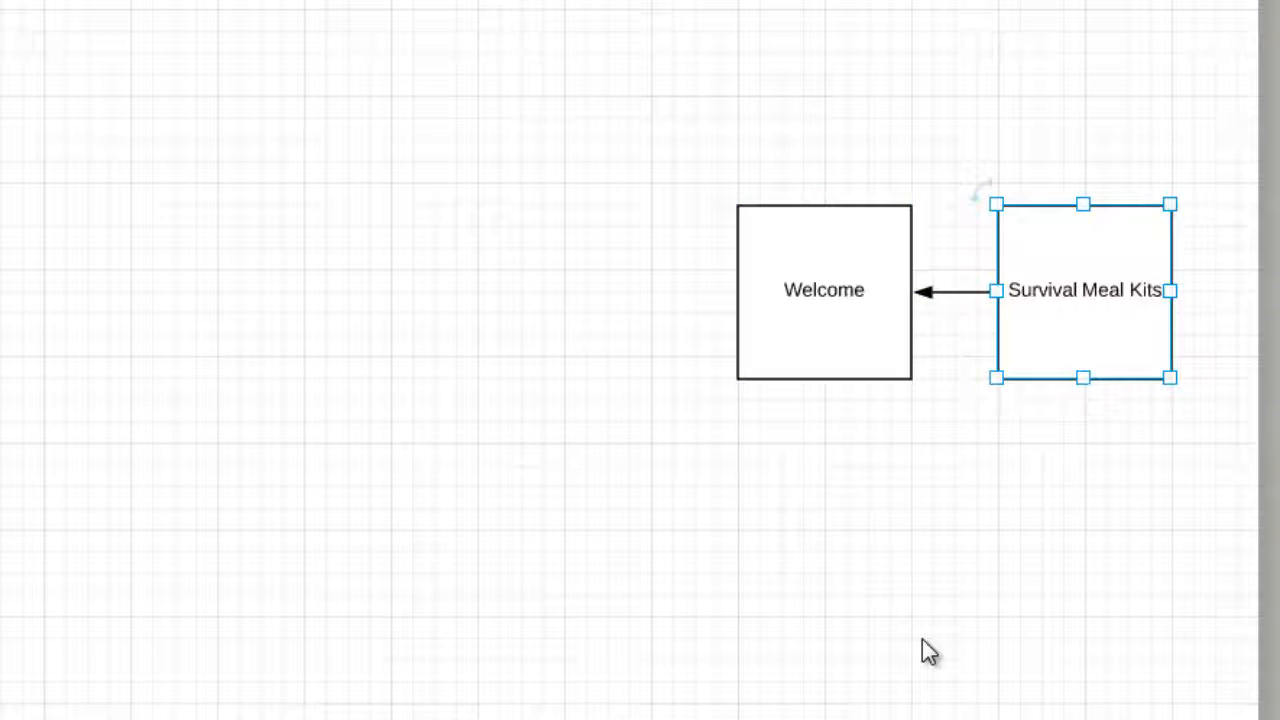
click(820, 257)
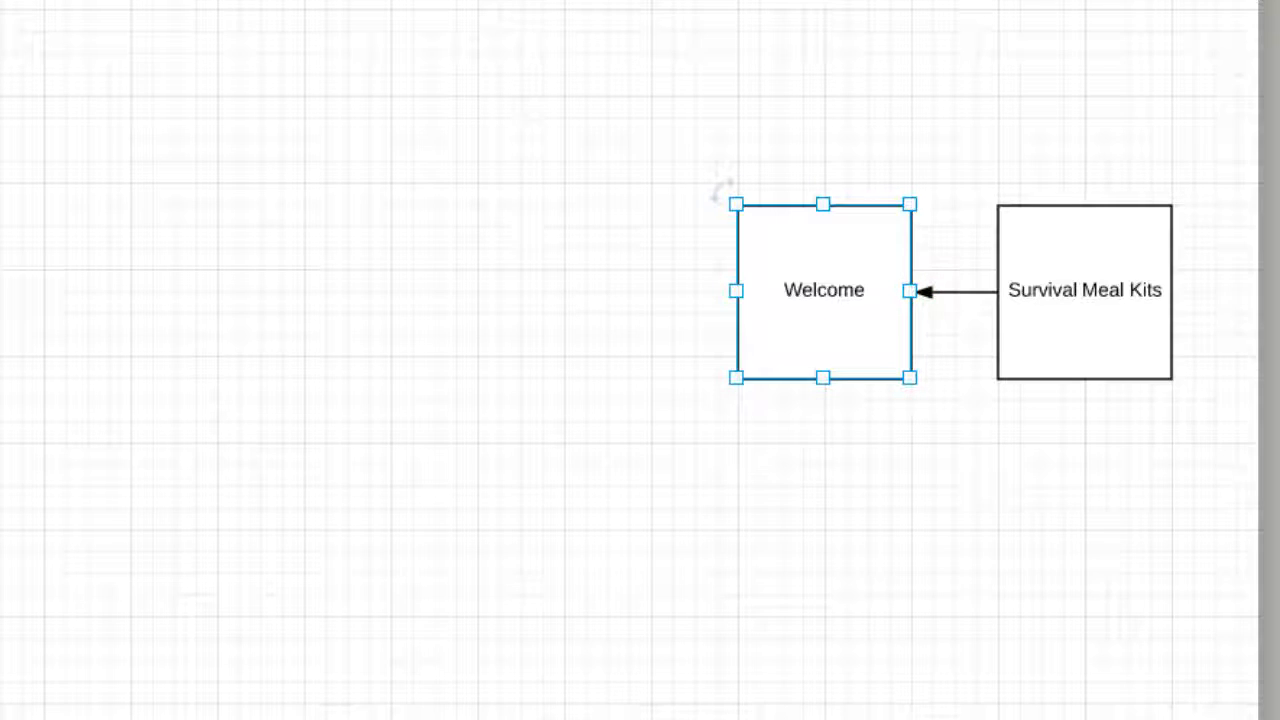
Switch to a new Notepad document and place its window beside the Survival Meal Kits box.
key(super)
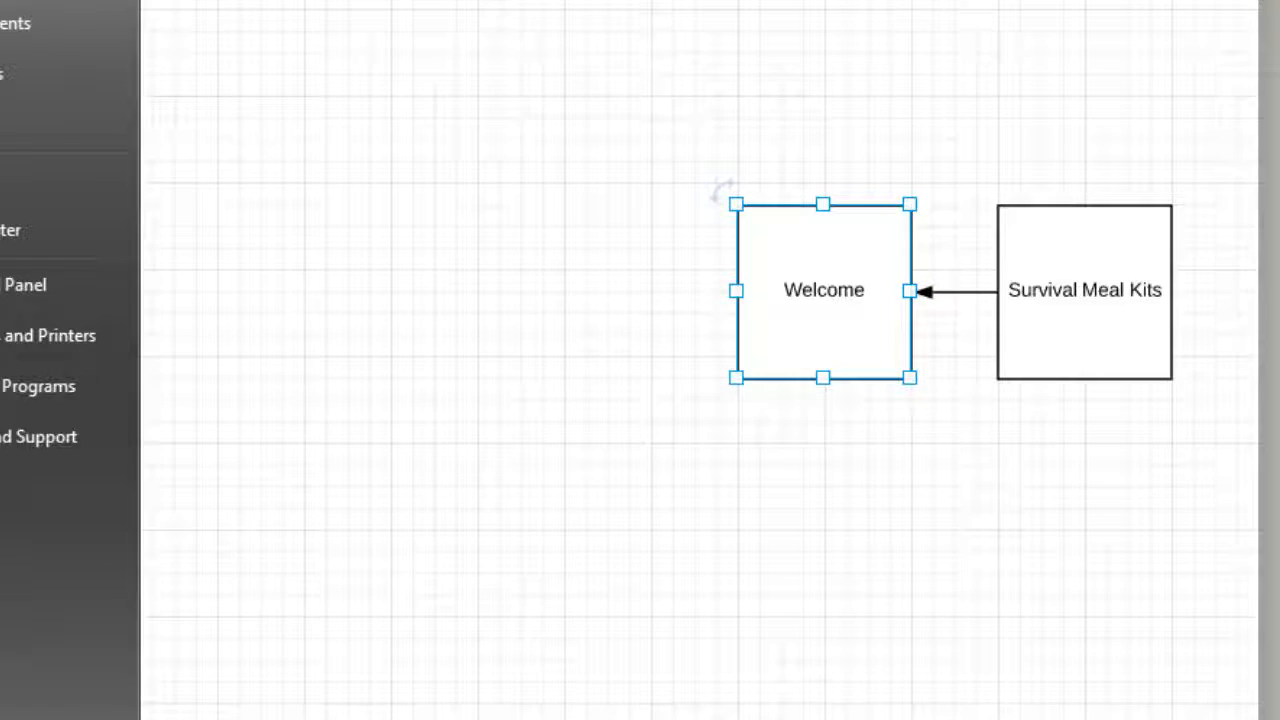
click(0, 300)
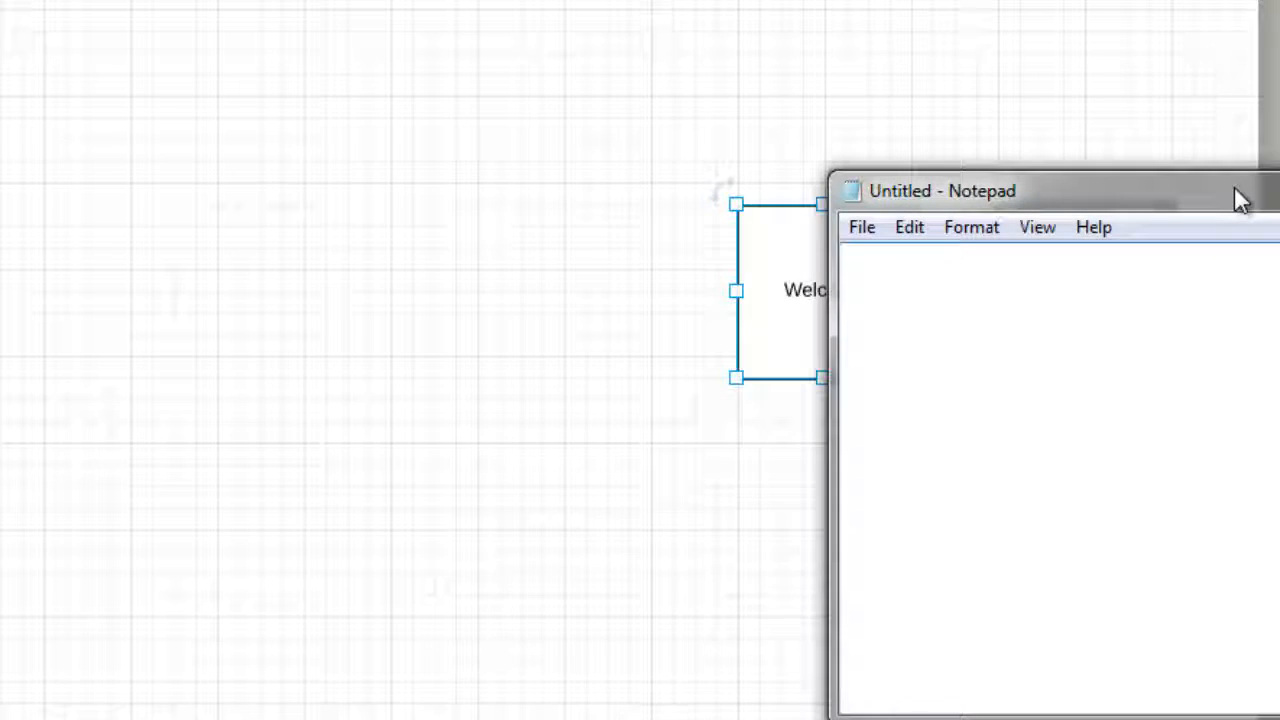
drag(1234, 190, 518, 84)
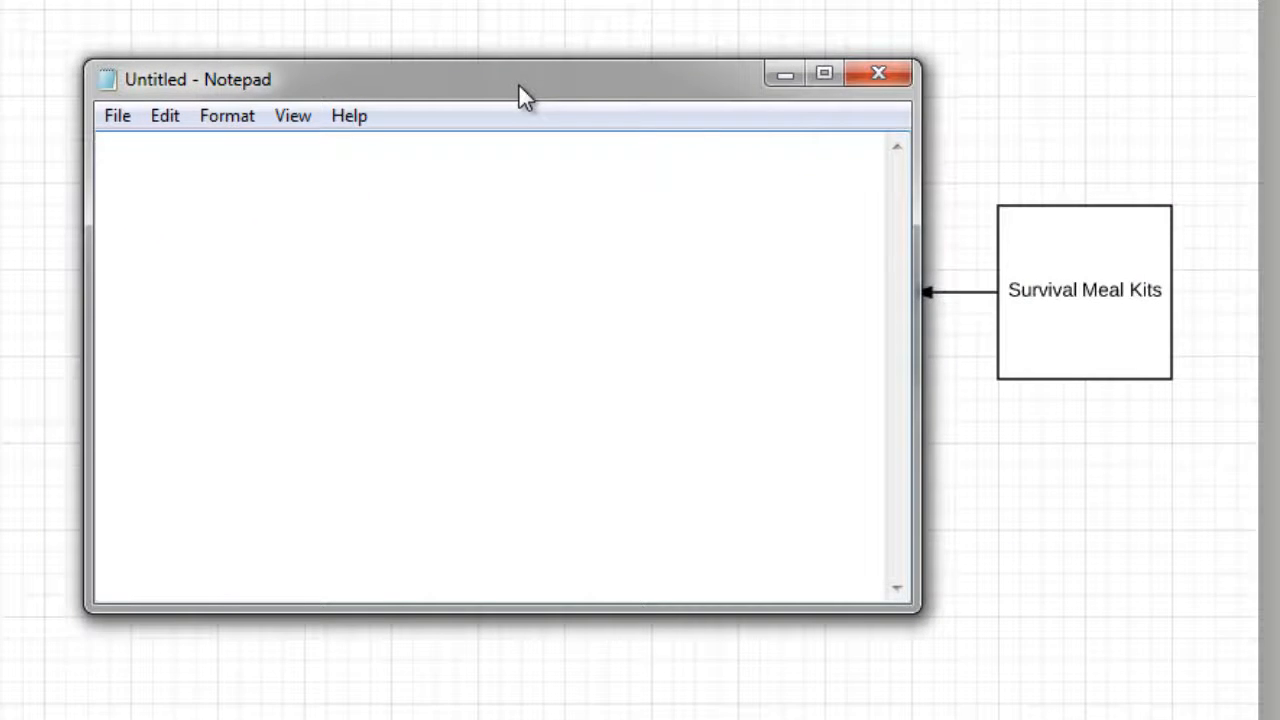
Write the heading "Survival Meal Kits" and, below a blank line, "Top 10 Ways to create your own survival meals.".
text(Survival Meal K)
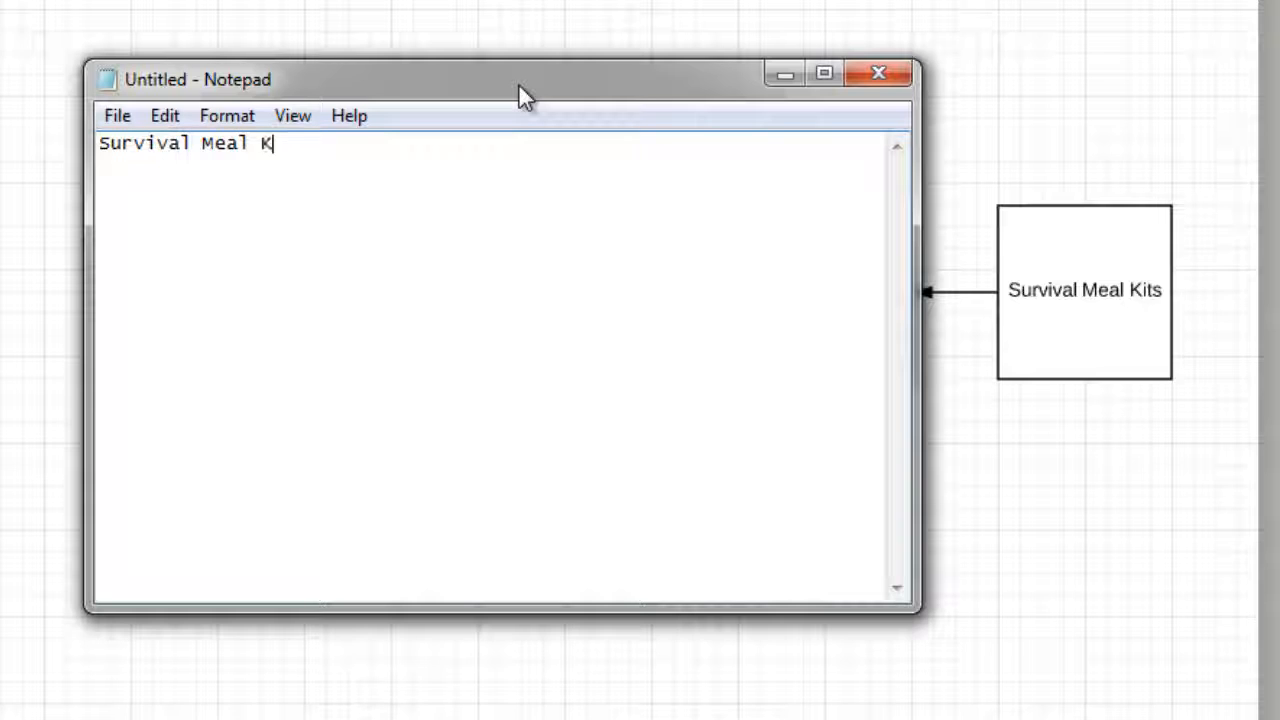
text(its)
key(Return)
key(Return)
text(Top 10 W)
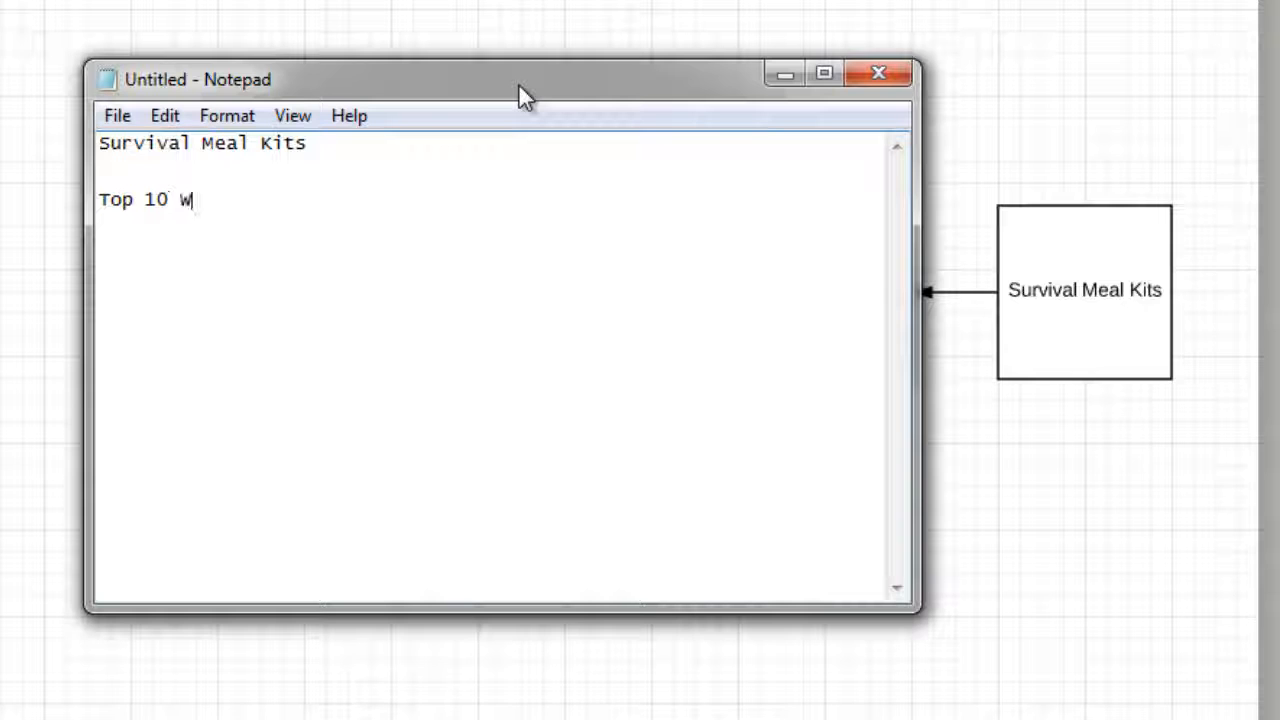
text(ays to create your own )
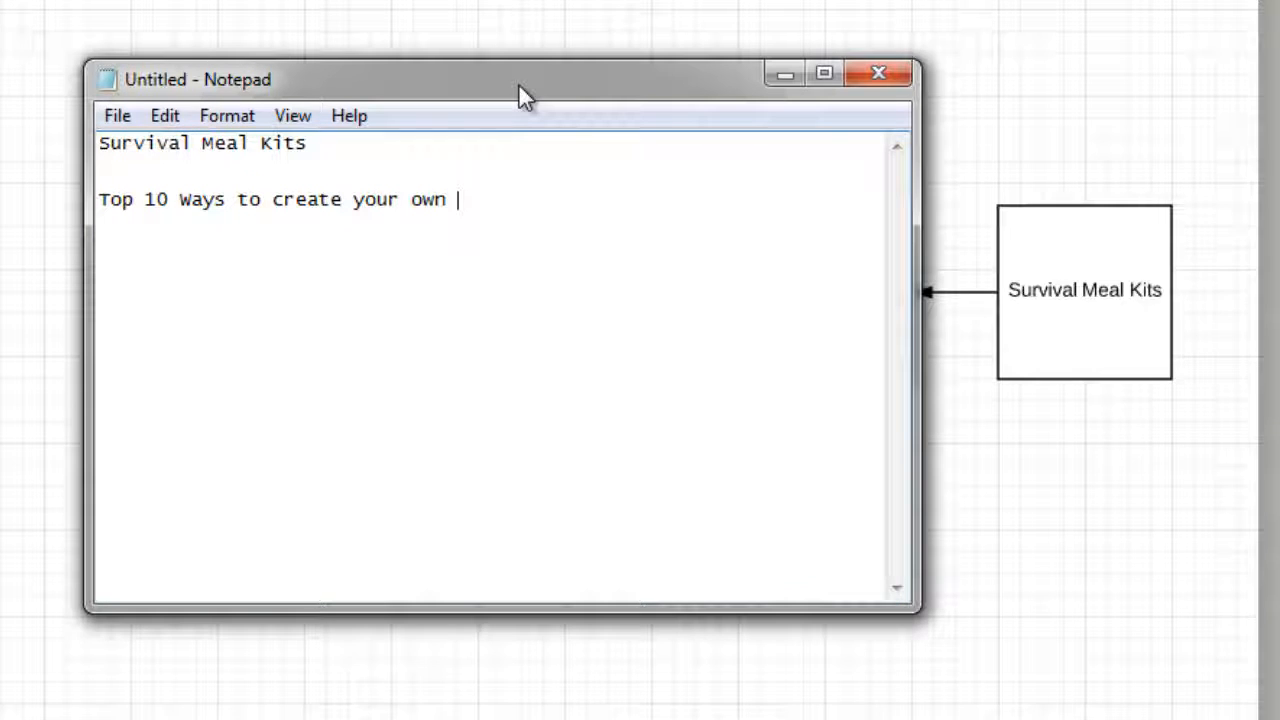
text(survival meal)
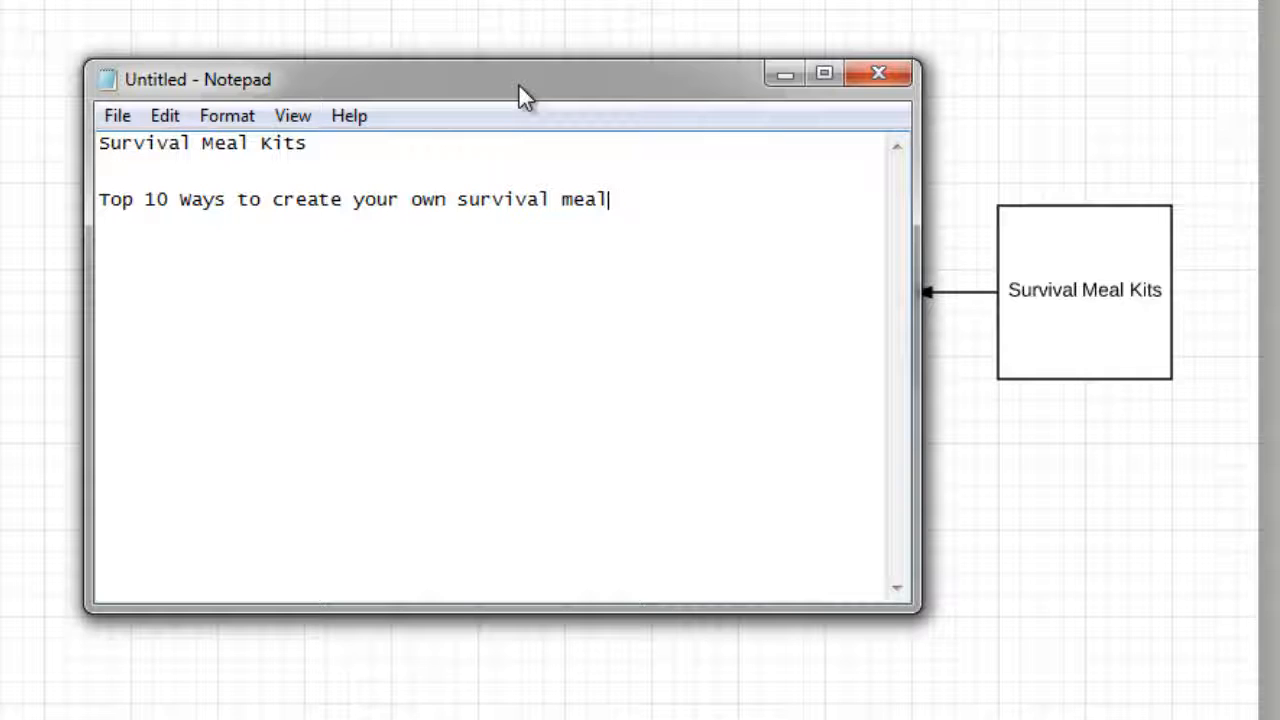
text(s.)
Add the line "Process = time consuming" below the Top 10 Ways sentence.
key(Return)
text(Process )
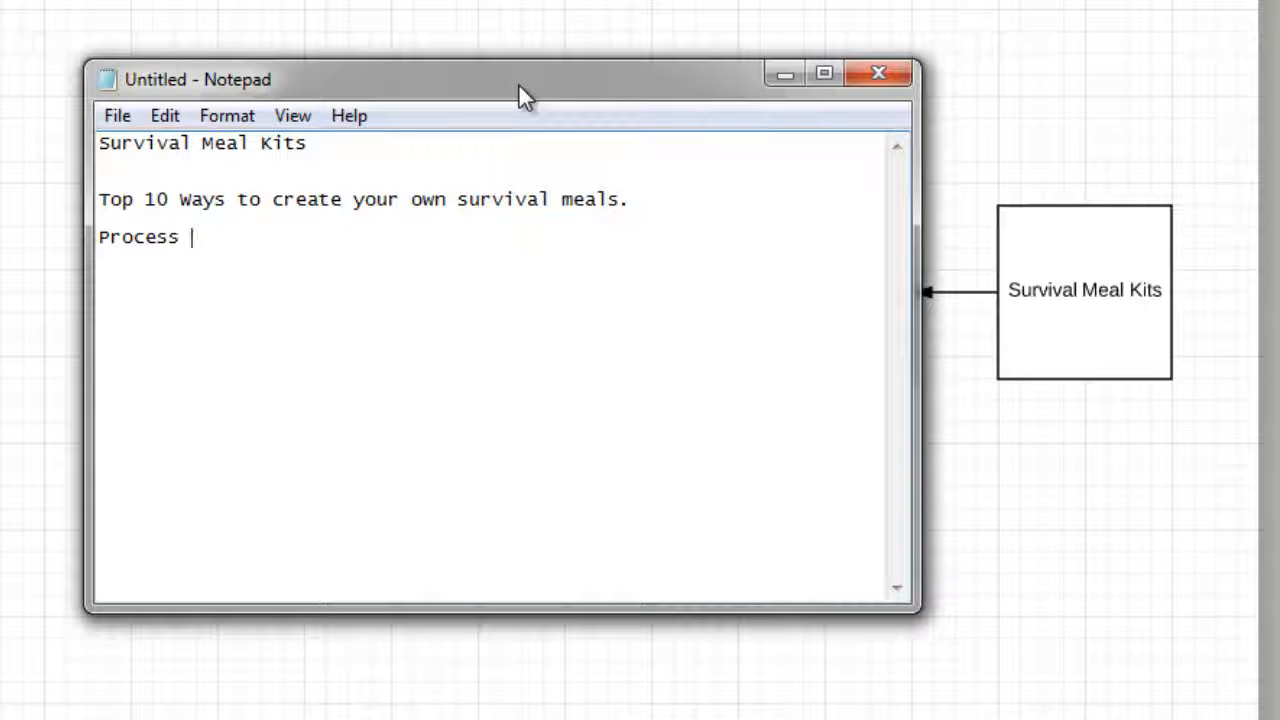
text(= time consu)
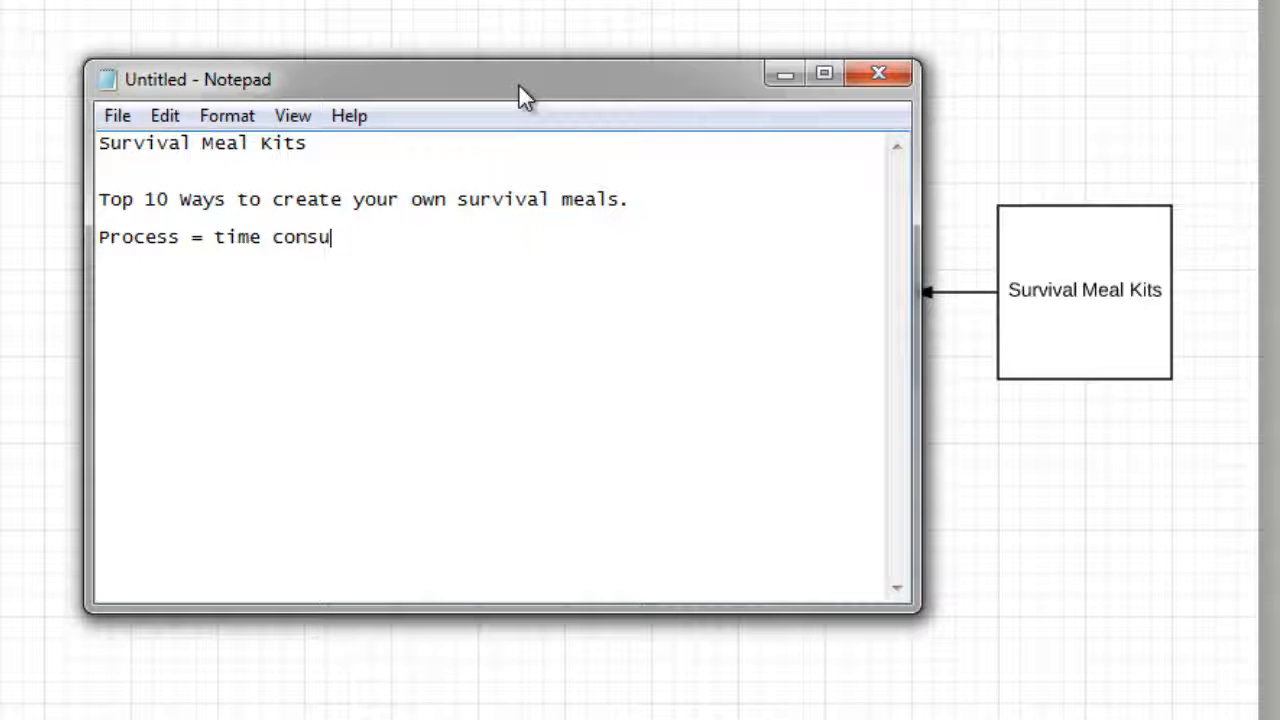
text(mingf)
key(BackSpace)
Insert the line "Top #10" between the Top 10 Ways sentence and the Process line.
key(Up)
key(Left)
key(Return)
key(Return)
text(Top )
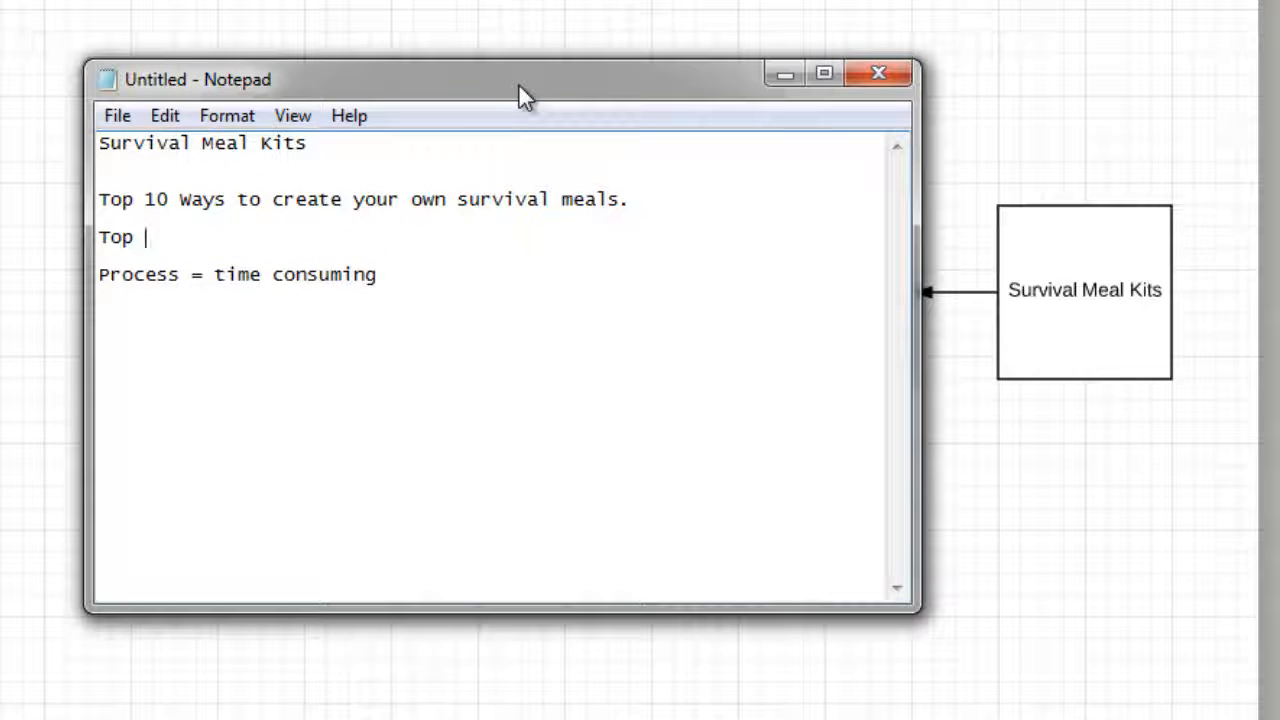
text(#10)
List the numbers 9 down to 1 below "Top #10", each on its own line.
key(Return)
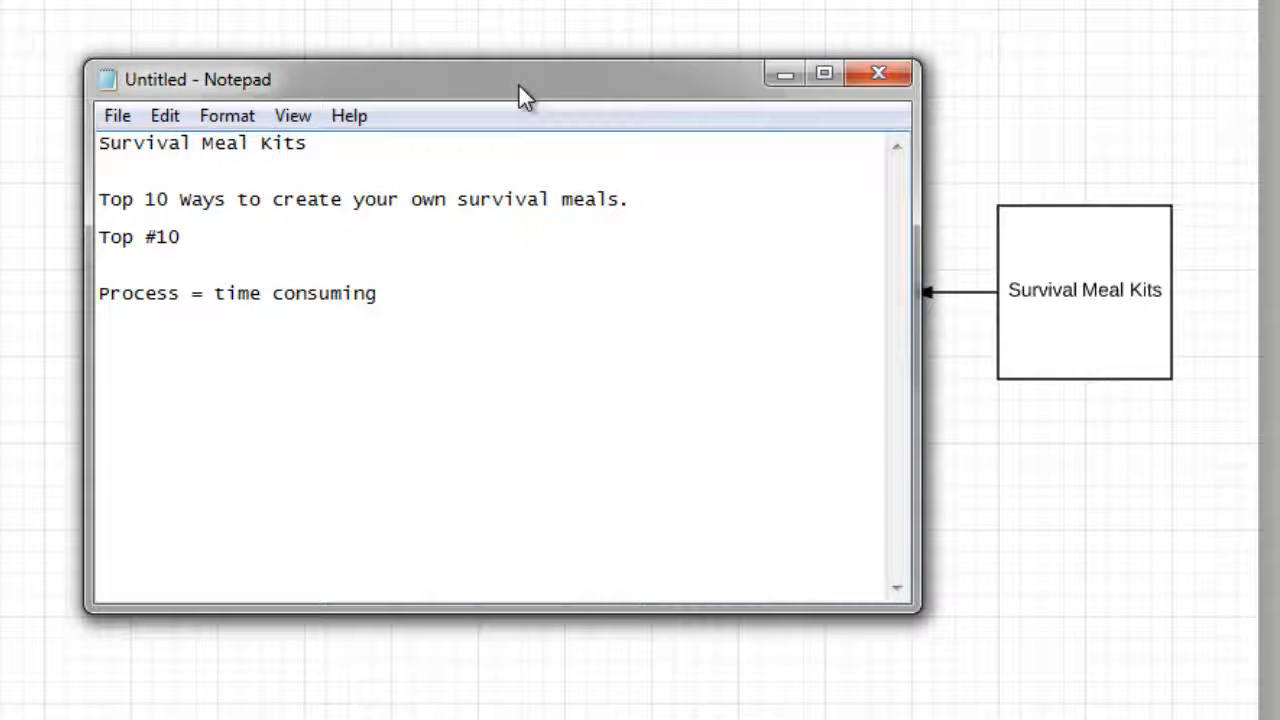
text(9 8 7 6 5)
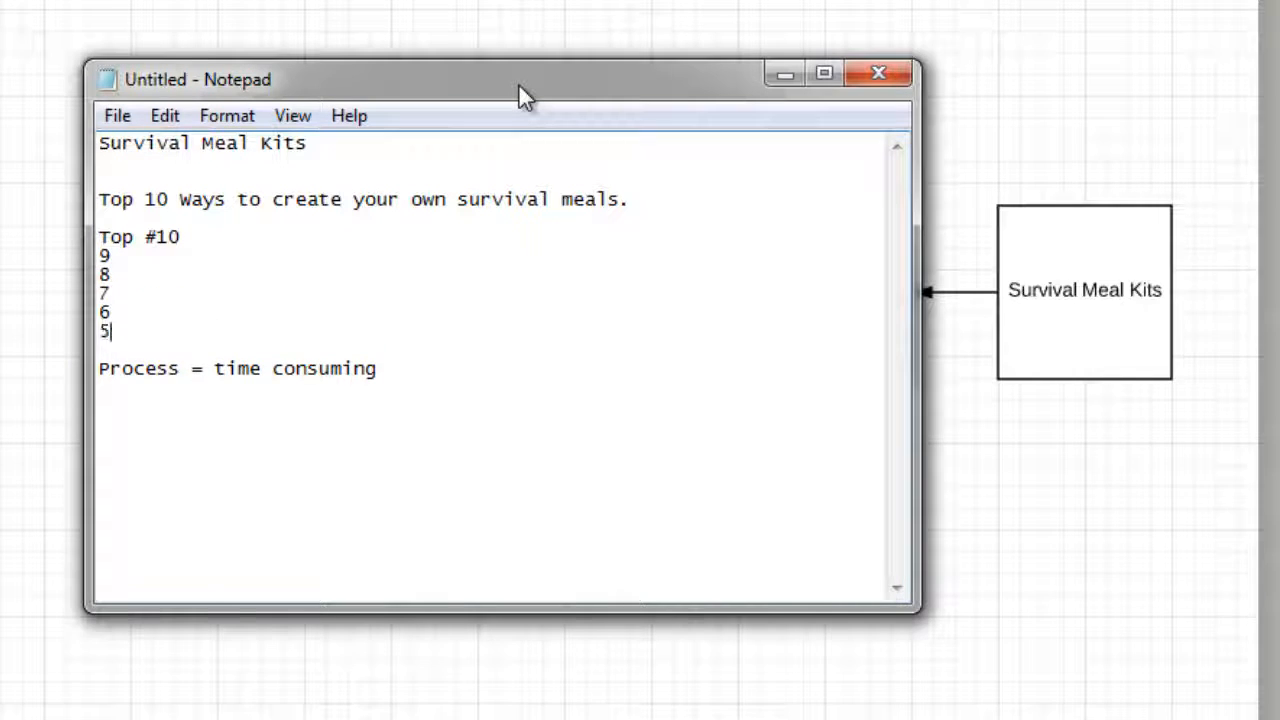
key(Return)
text(4)
key(Return)
text(3)
key(Return)
text(2)
key(Return)
text(1)
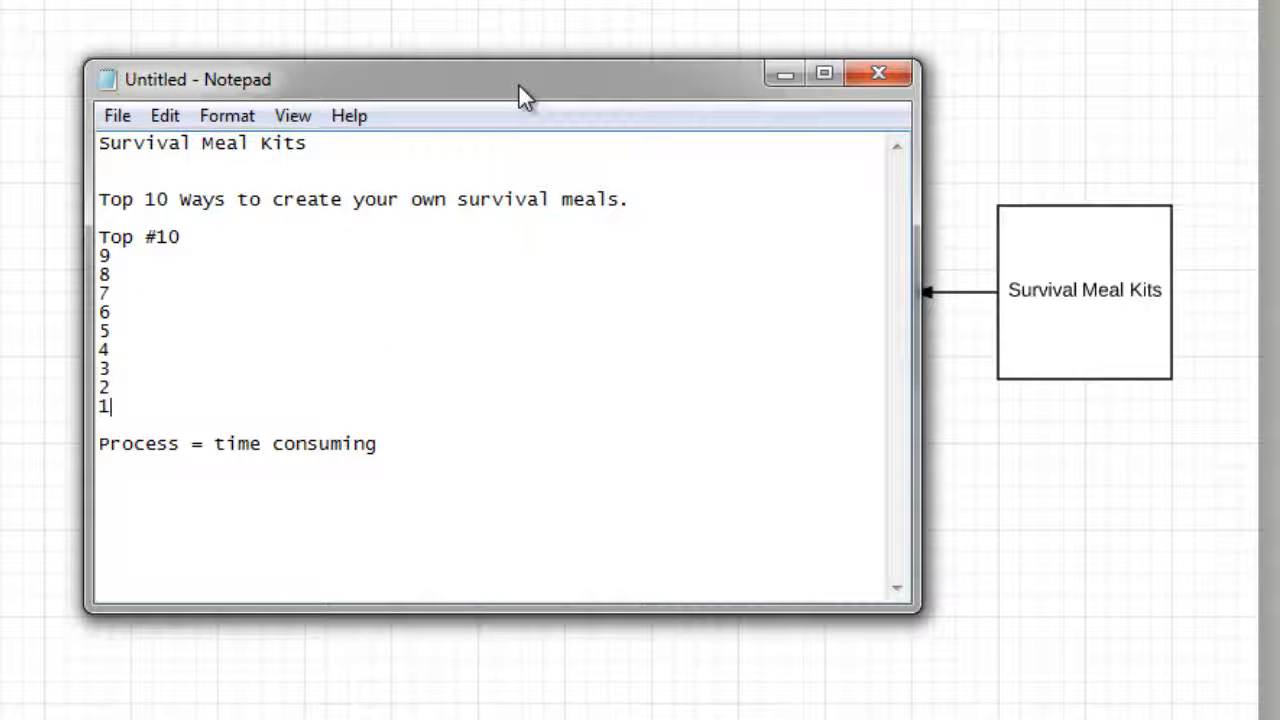
Below the number list, add the sentence "Well, this process is very time consuming - so if you want skip that process".
key(Return)
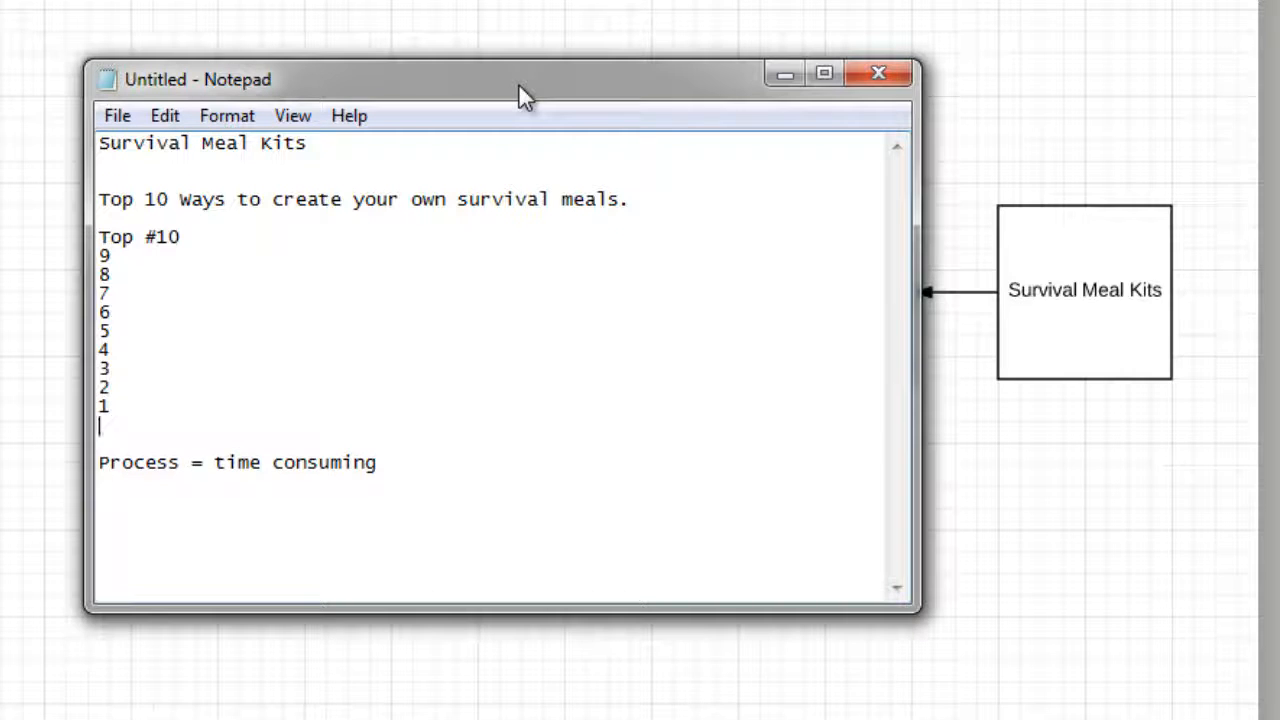
key(Down)
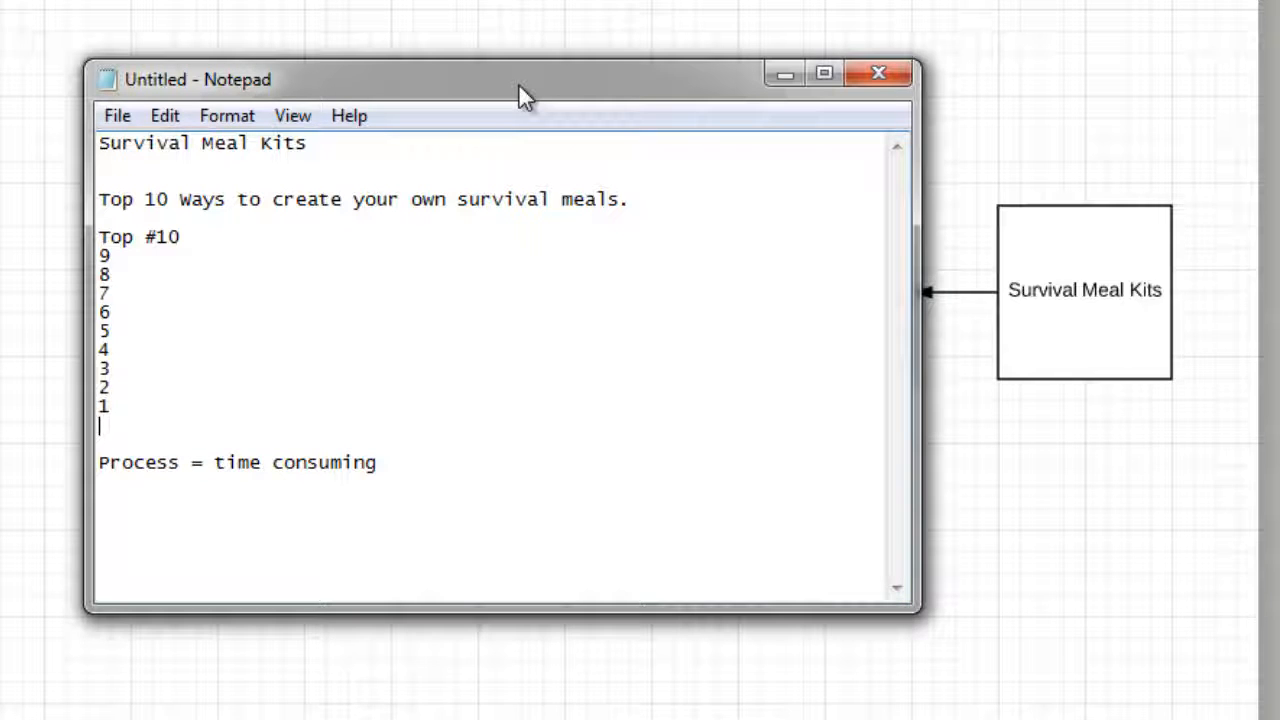
key(Return)
text(W)
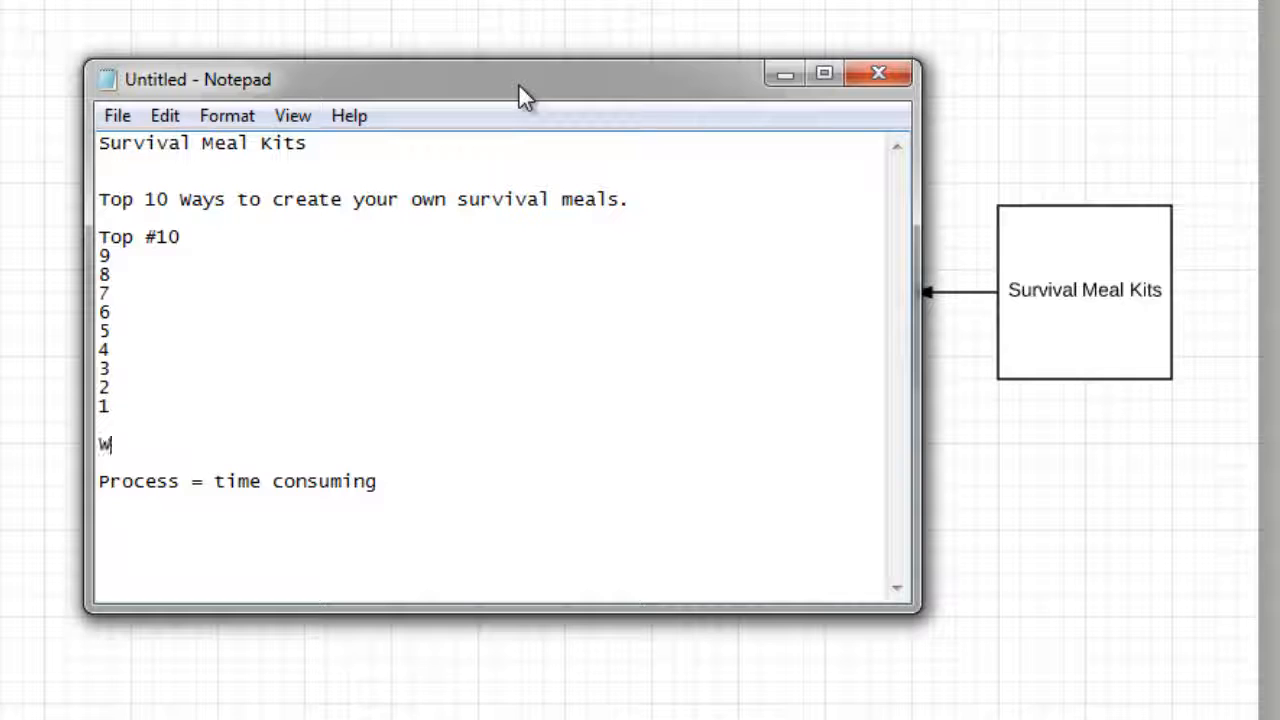
text(ell, this proces)
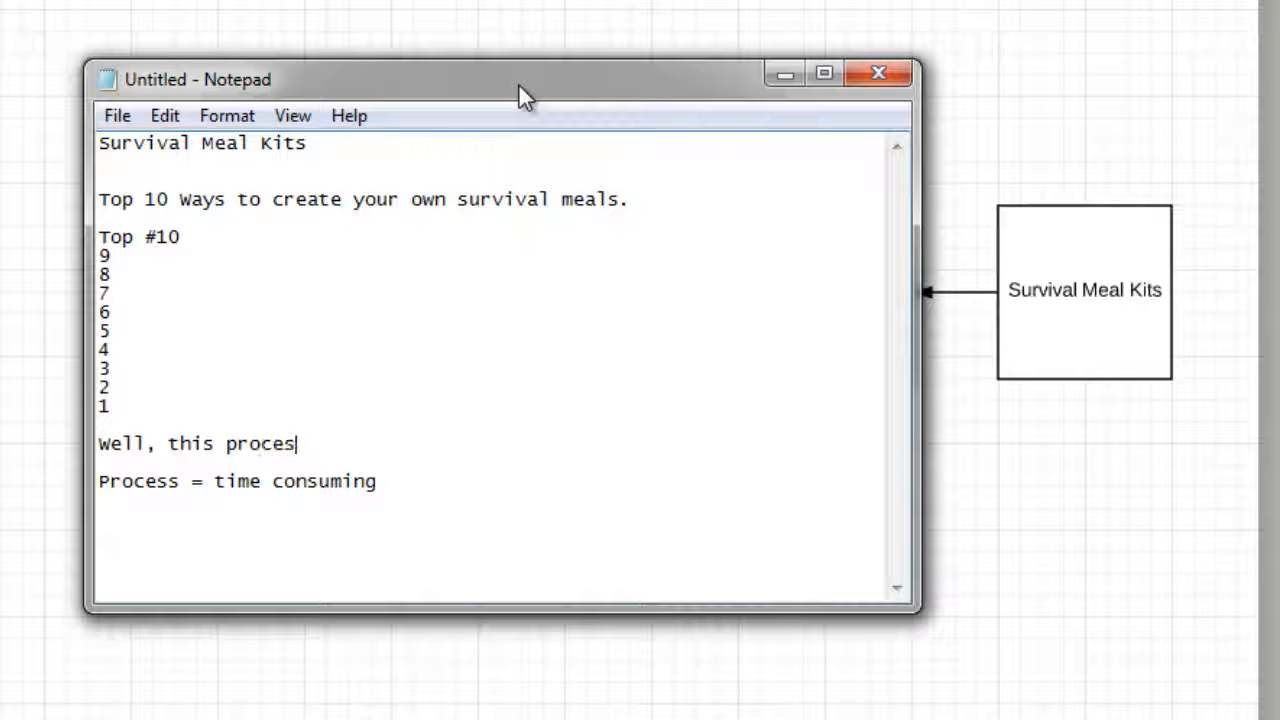
text(s is very time )
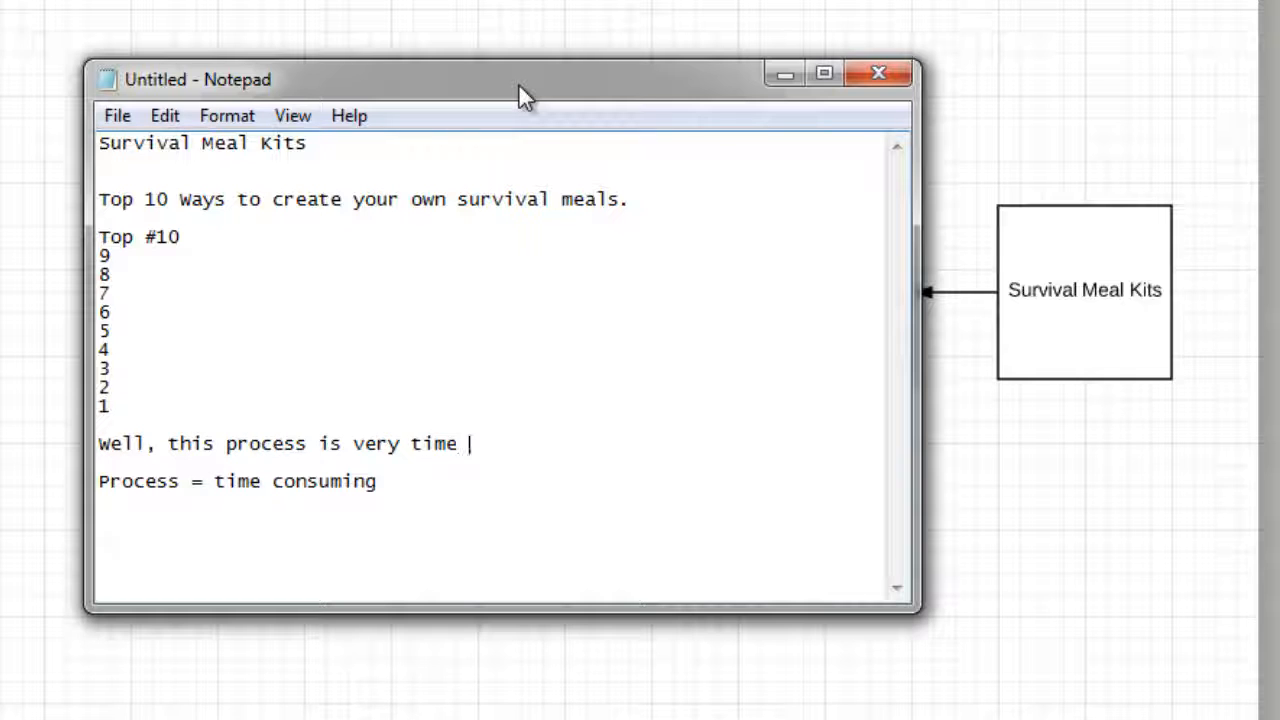
text(consuming - so if you want)
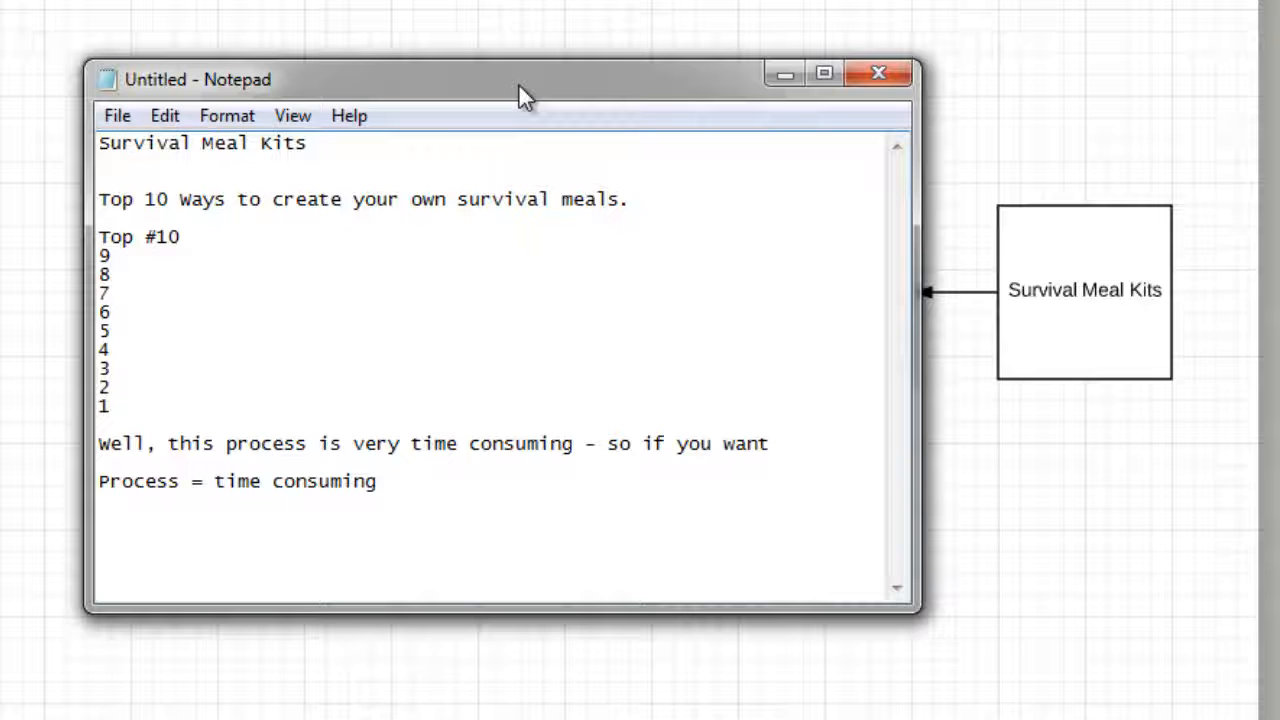
text(skip that pro)
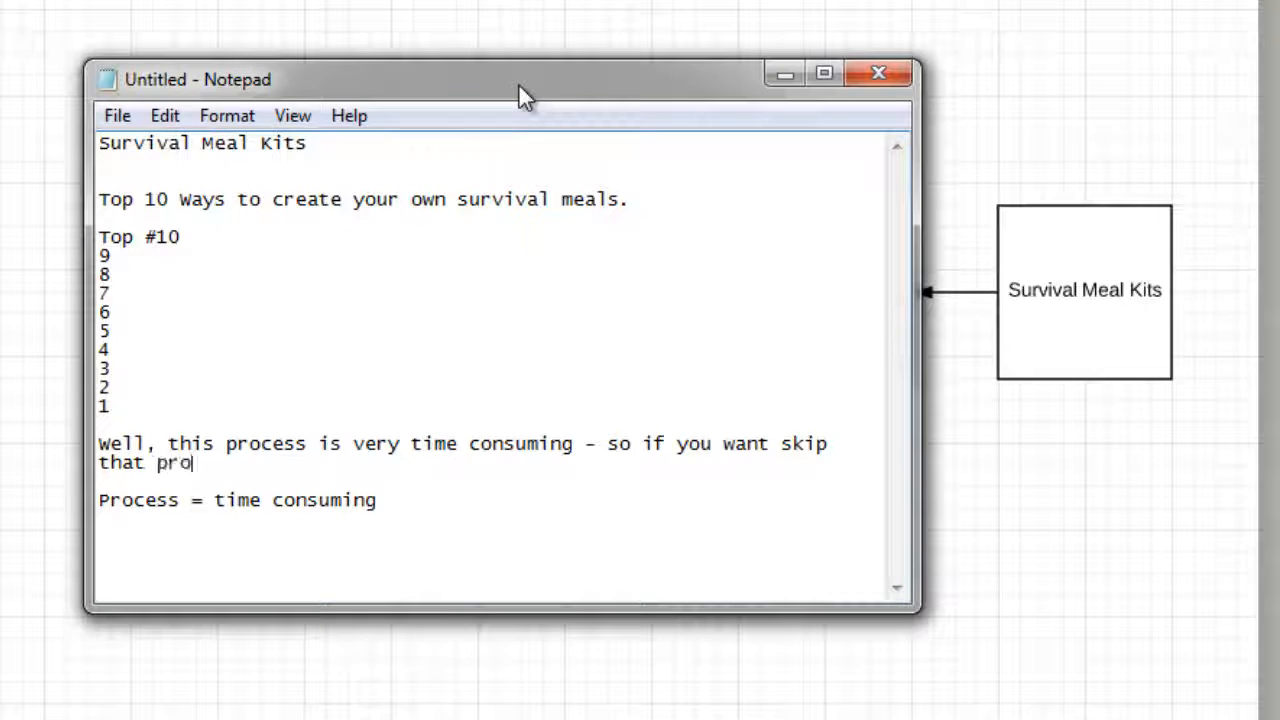
text(cess)
Below a blank line, add the point "- freeze dried and they will last longer" with "(DIY - 1 month)" directly under it.
key(Return)
key(Return)
text(-)
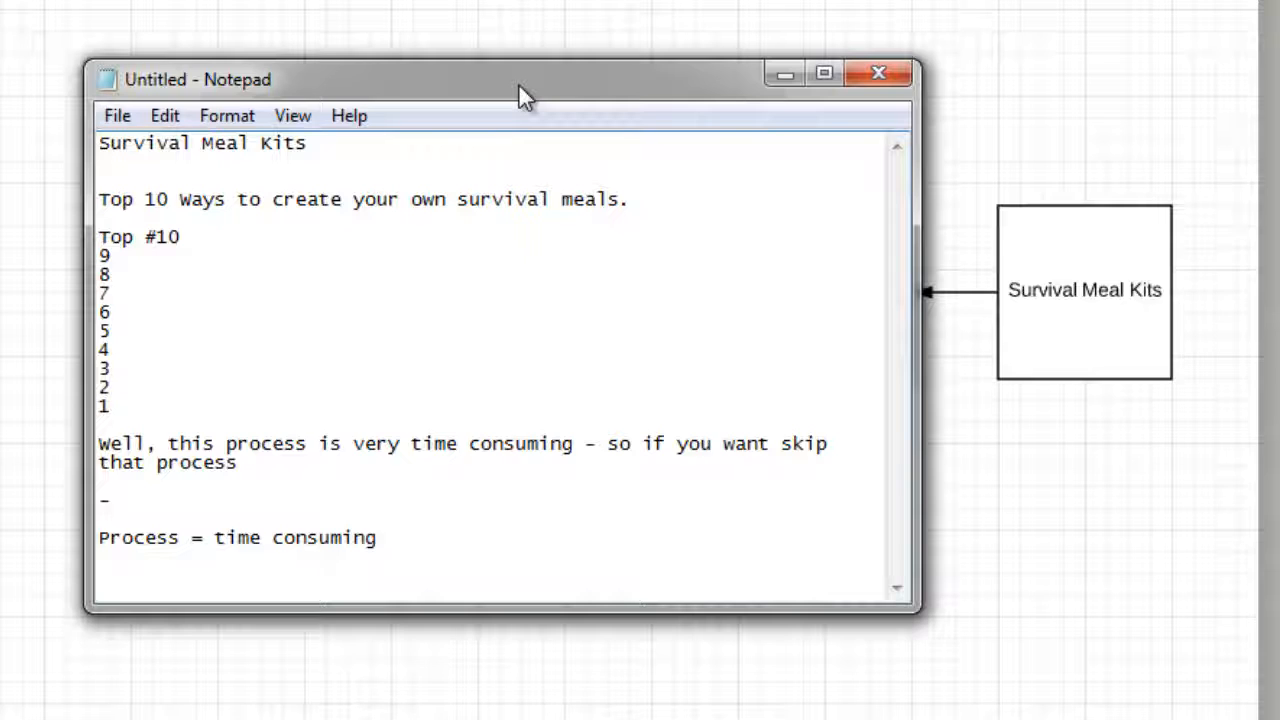
text(freeze dried and t)
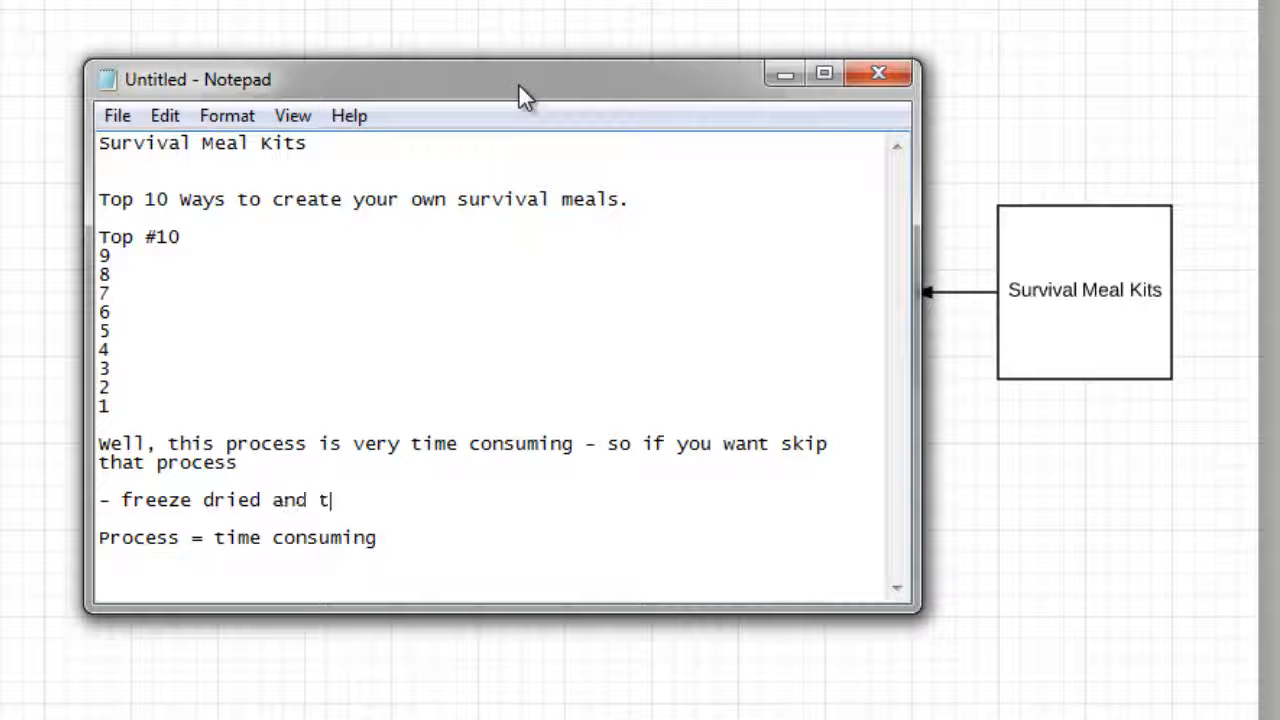
text(hey will last longer)
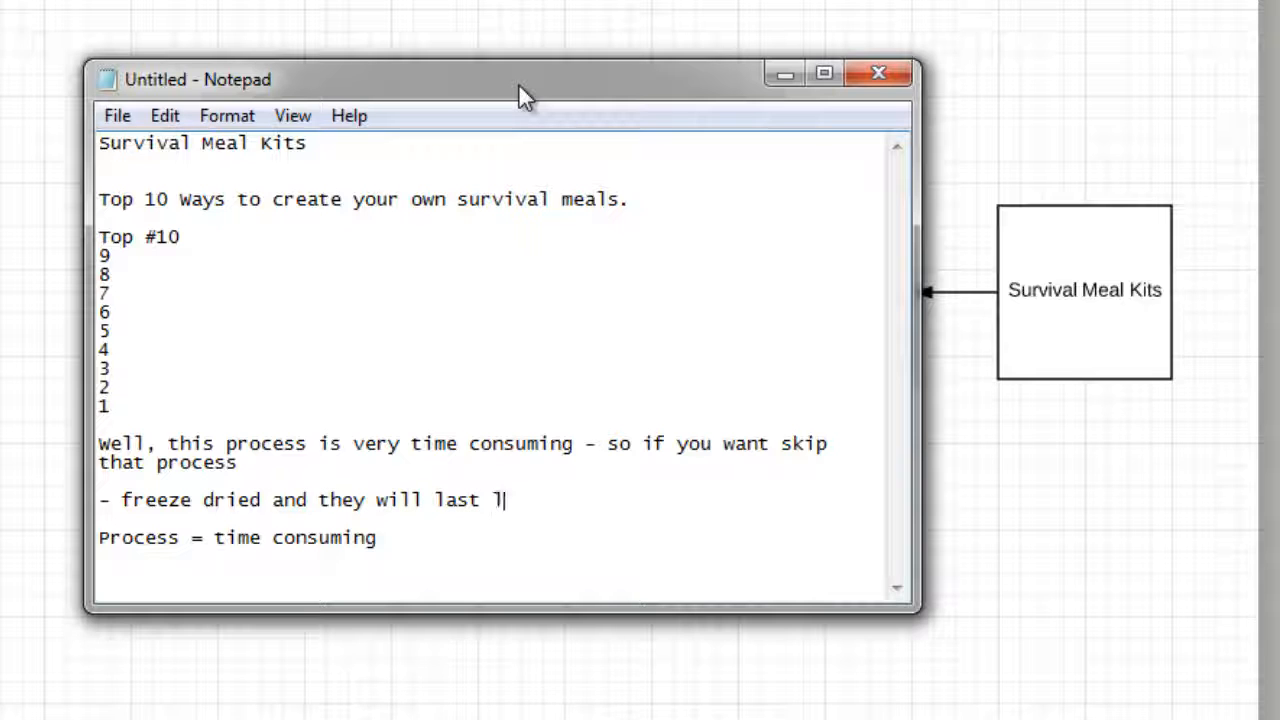
key(Return)
text((if)
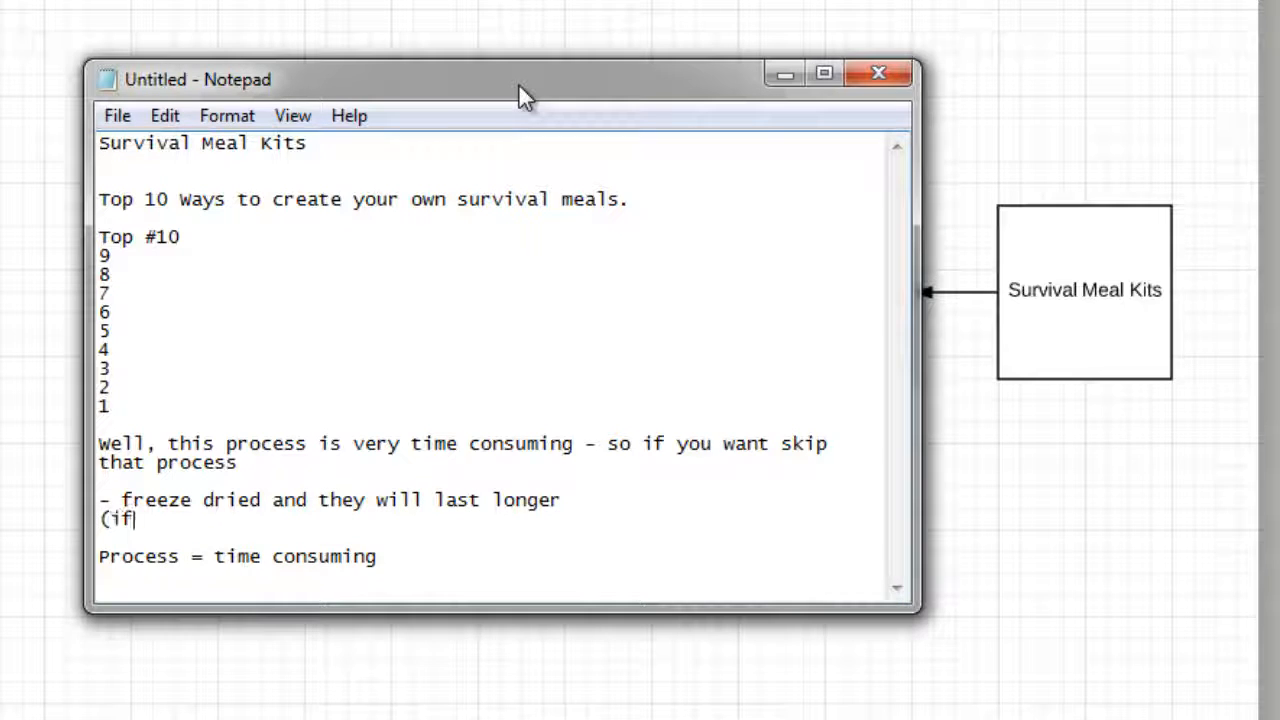
key(BackSpace)
key(BackSpace)
key(BackSpace)
text(DIY - 1 m)
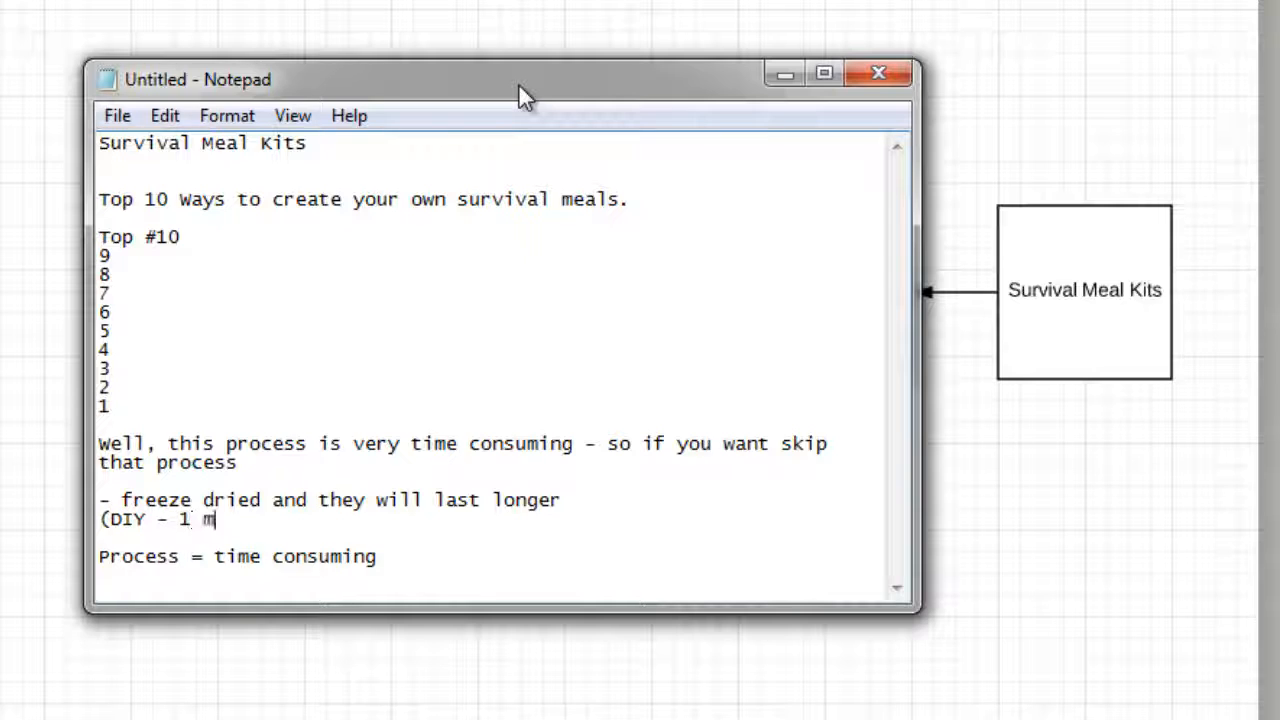
text(onth))
Add the points "- ours last 12 months" and "- pain points (time, money," below the DIY note, separated by blank lines.
key(Return)
key(Return)
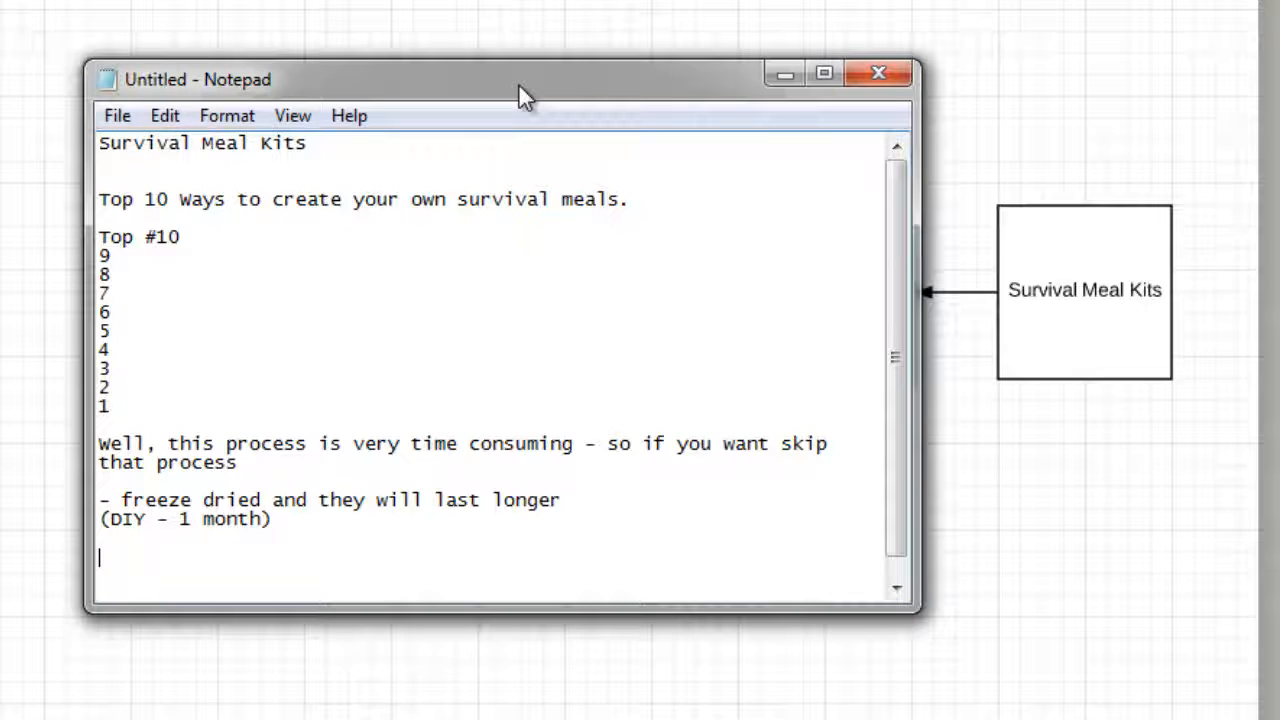
text(- ours w)
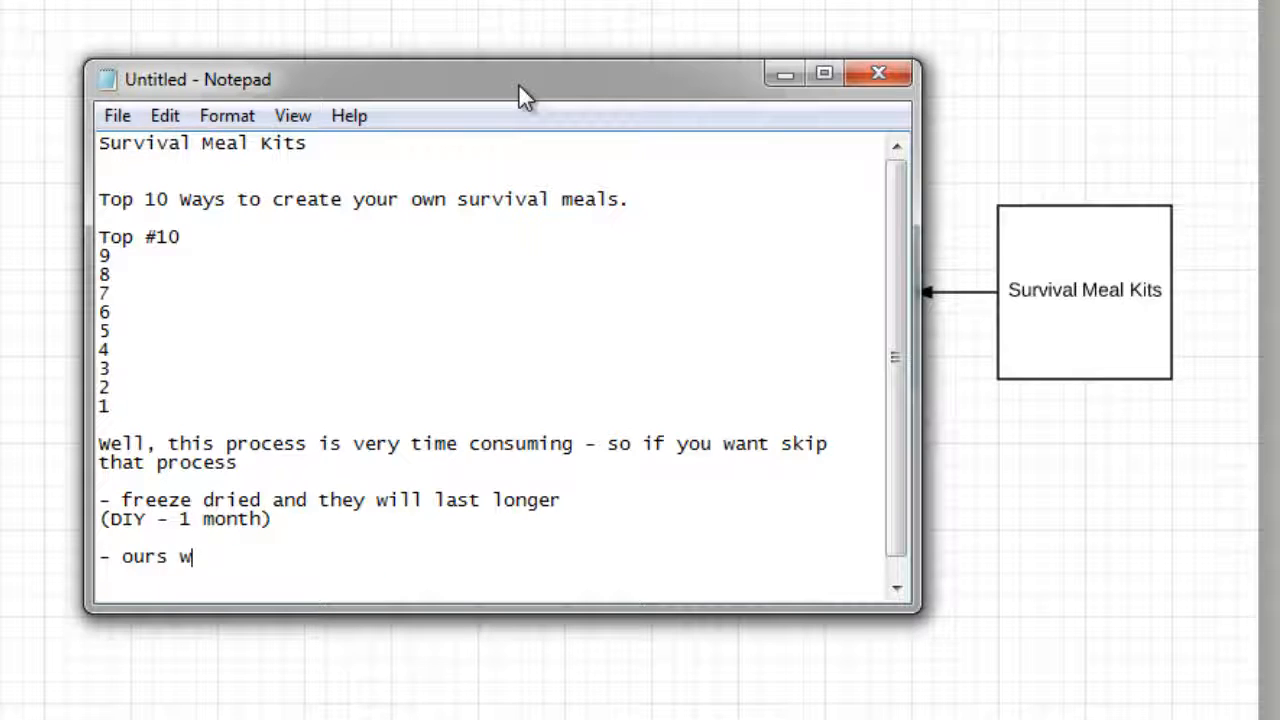
key(BackSpace)
text(last 12 months)
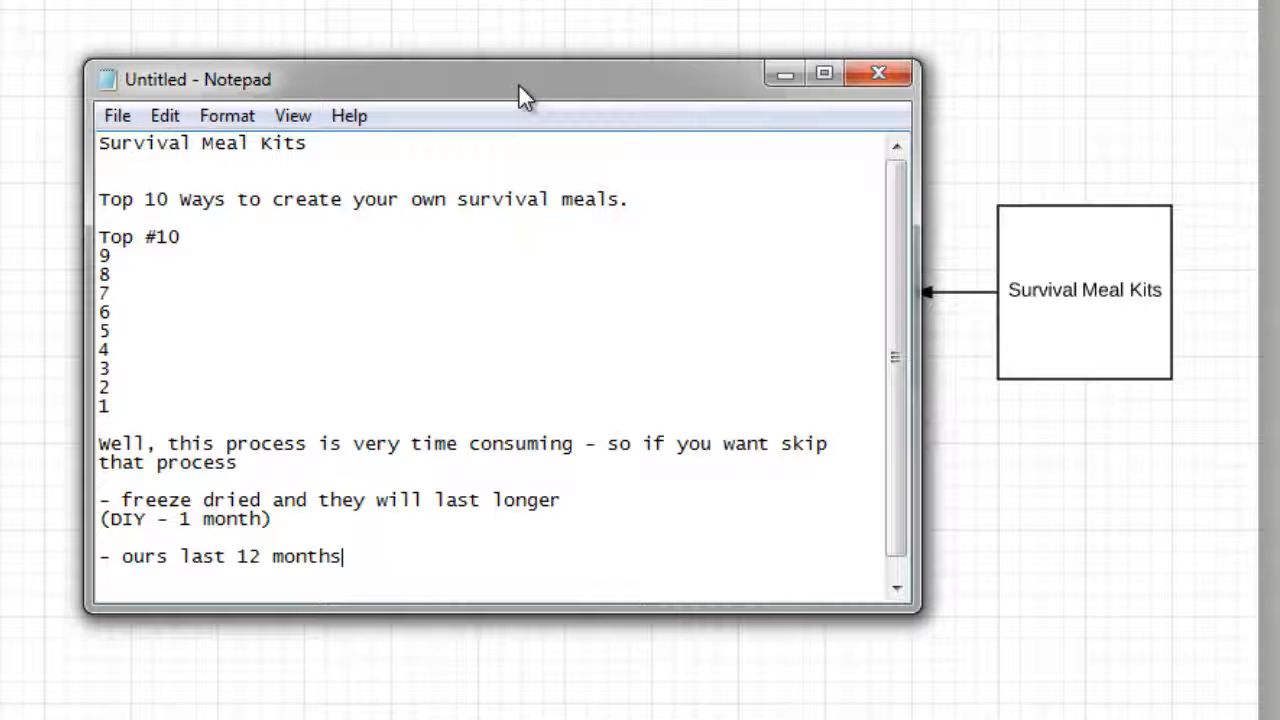
key(Return)
key(Return)
text(- pain points (time, money,)
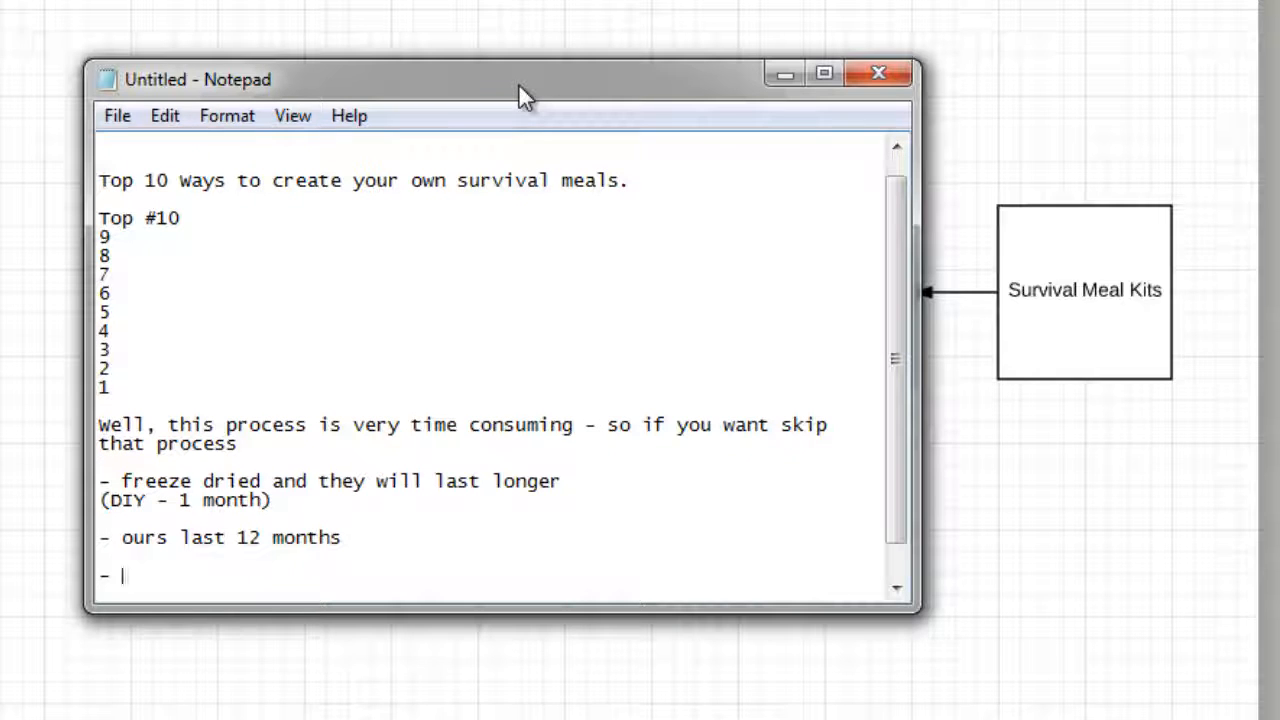
Add the line "fears (power grid out - not having power for more than a week)." below the pain points.
key(Return)
key(Return)
text(fears )
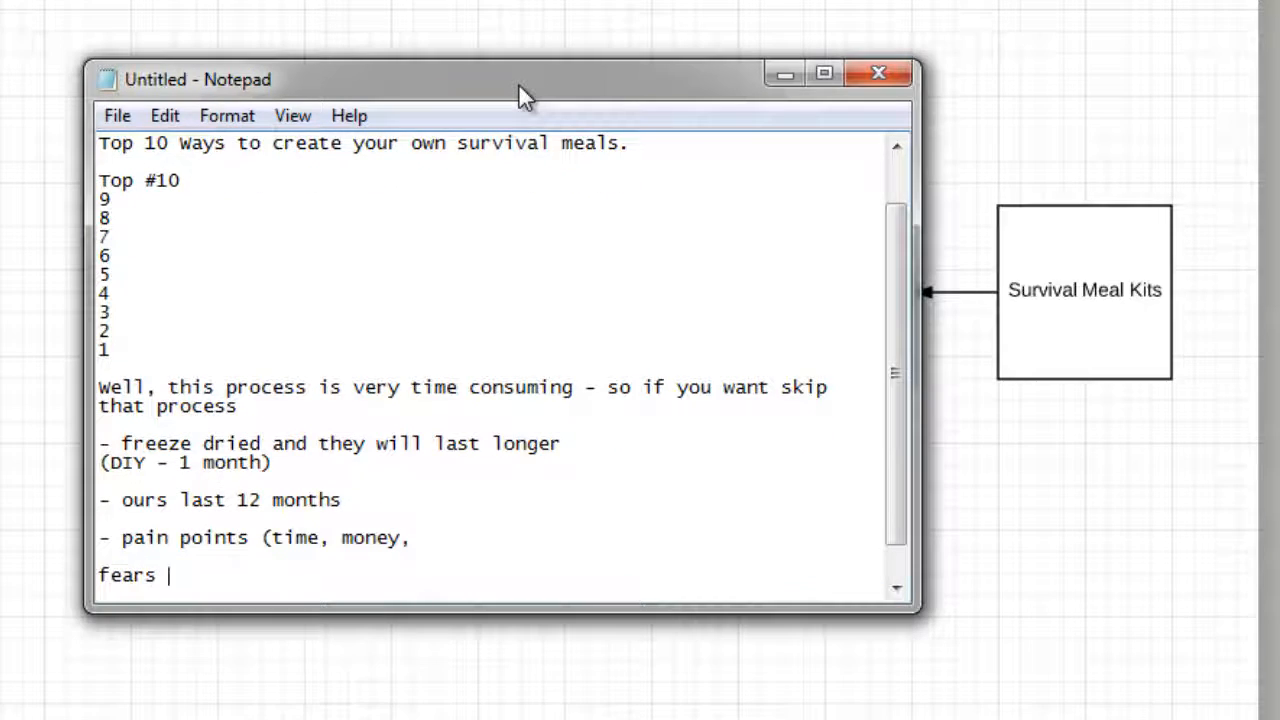
text((power grid )
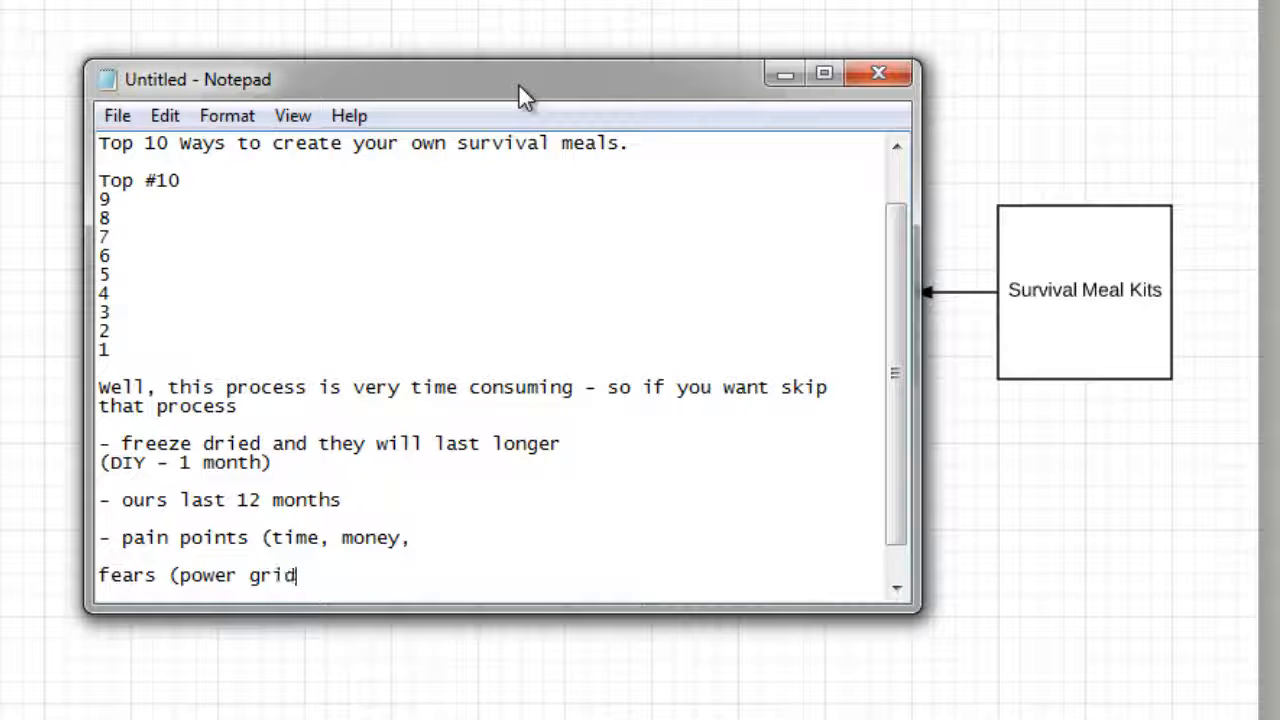
text(out - not having power)
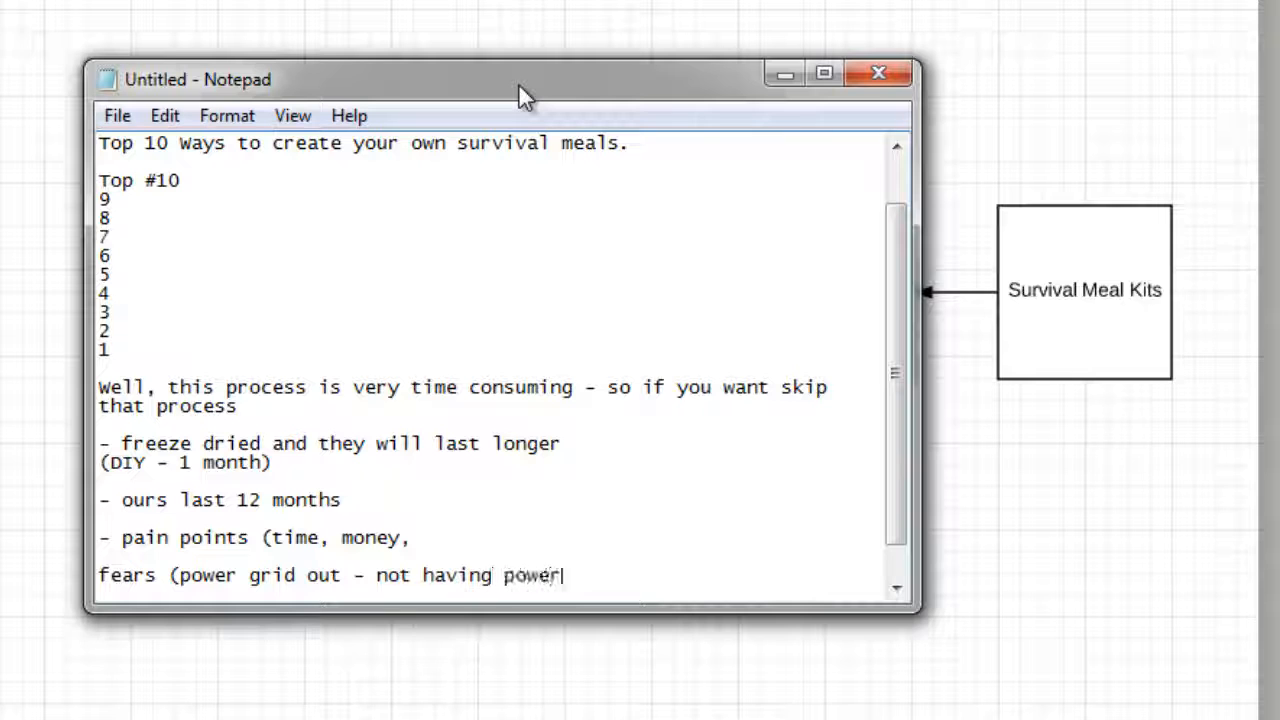
text( for more than a we)
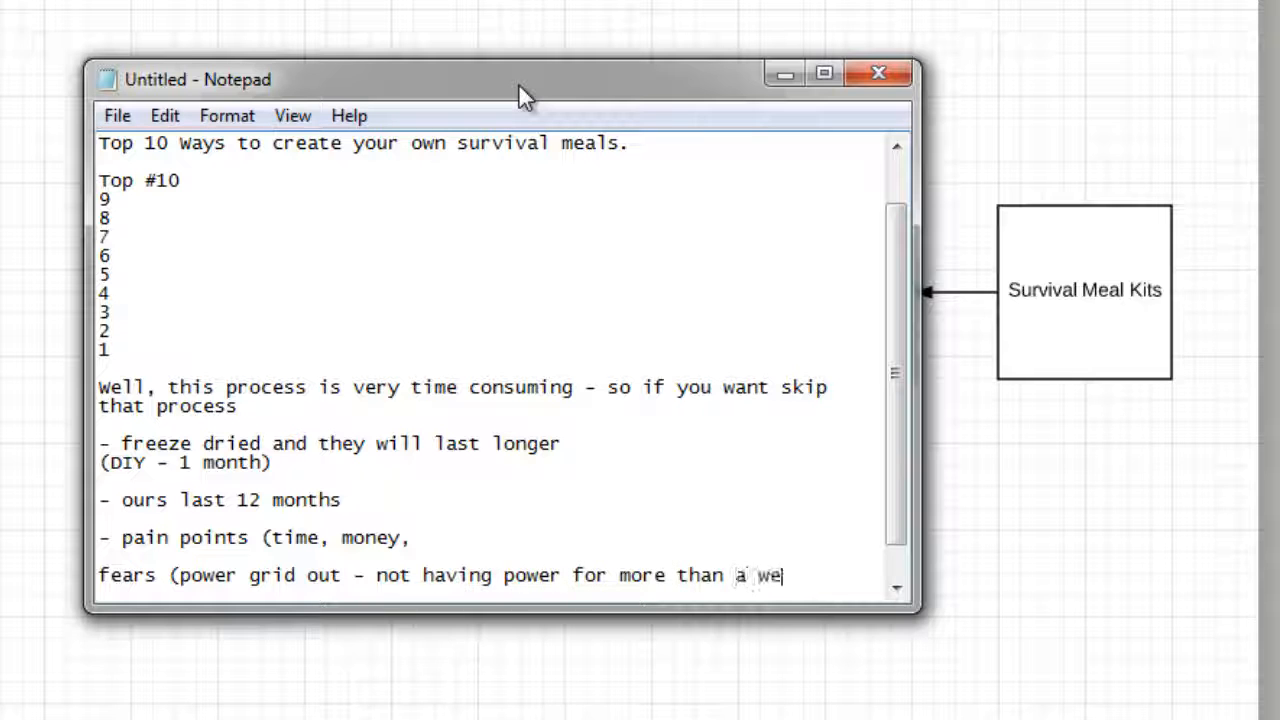
text(ek).)
Add "there's literally no food in the grocery stores." and, below a blank line, "chaos" under the fears line.
key(Return)
key(Return)
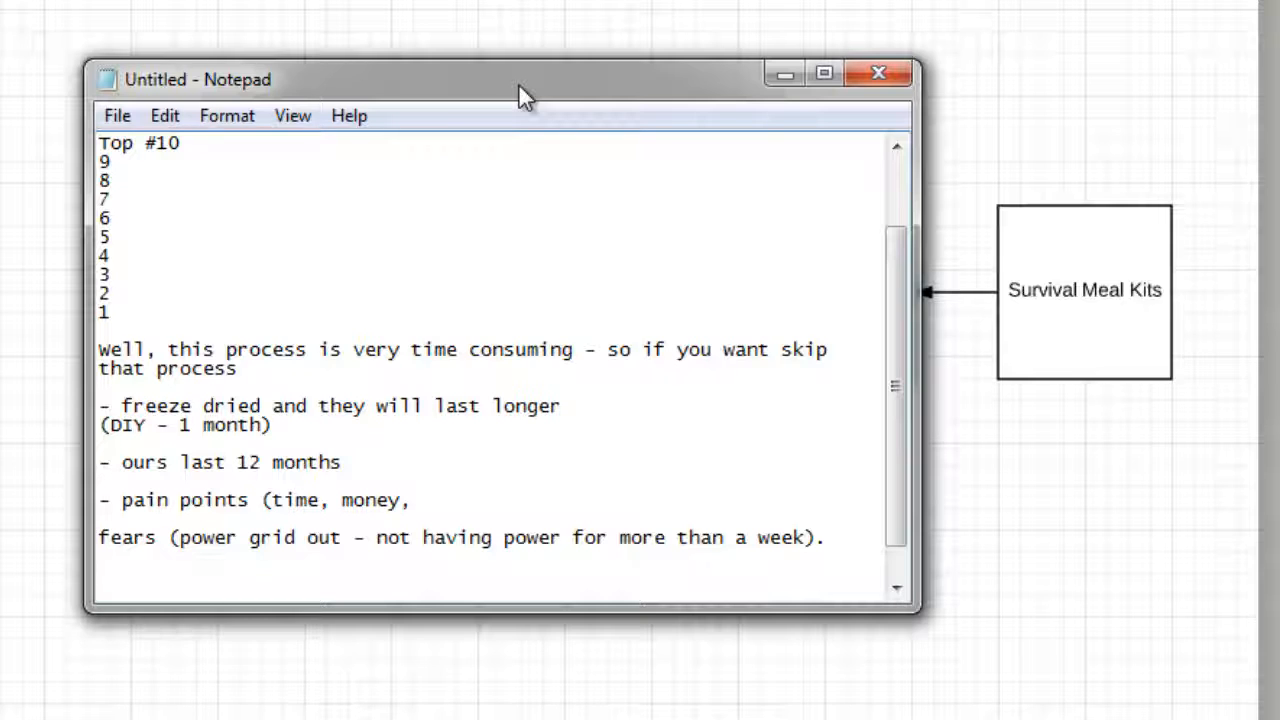
text(there's literally no fo)
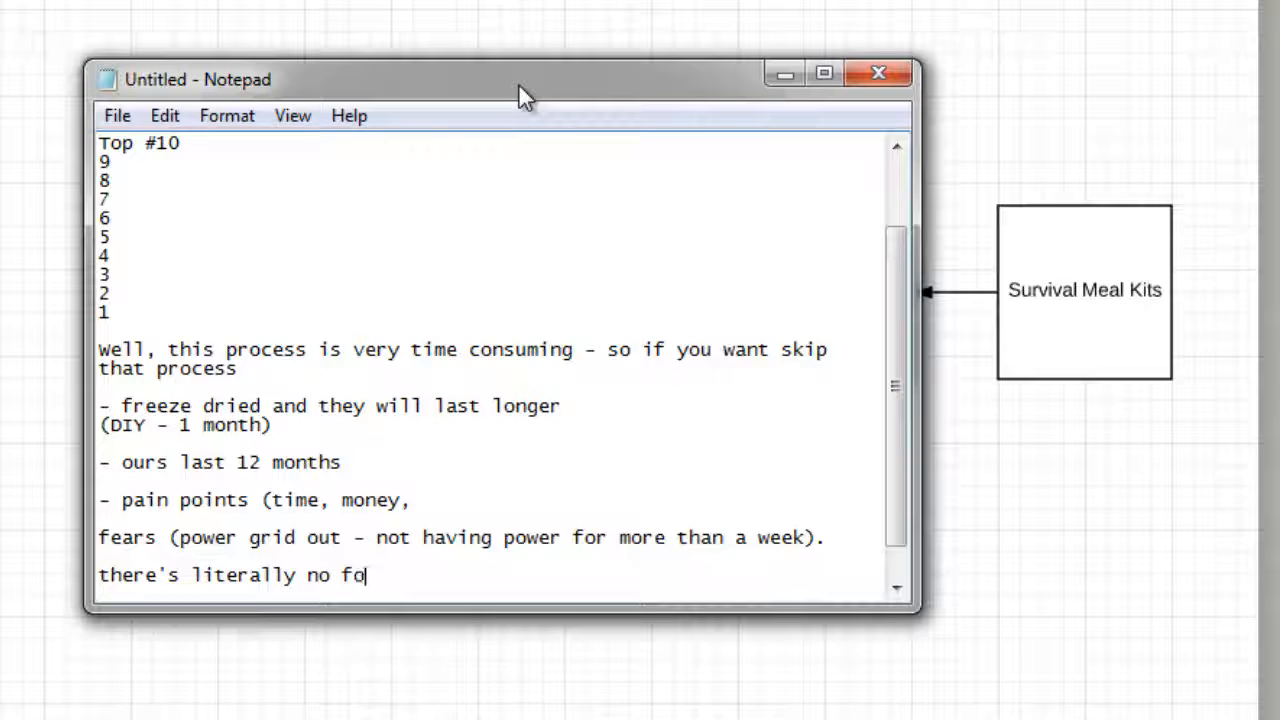
text(od in the grocer)
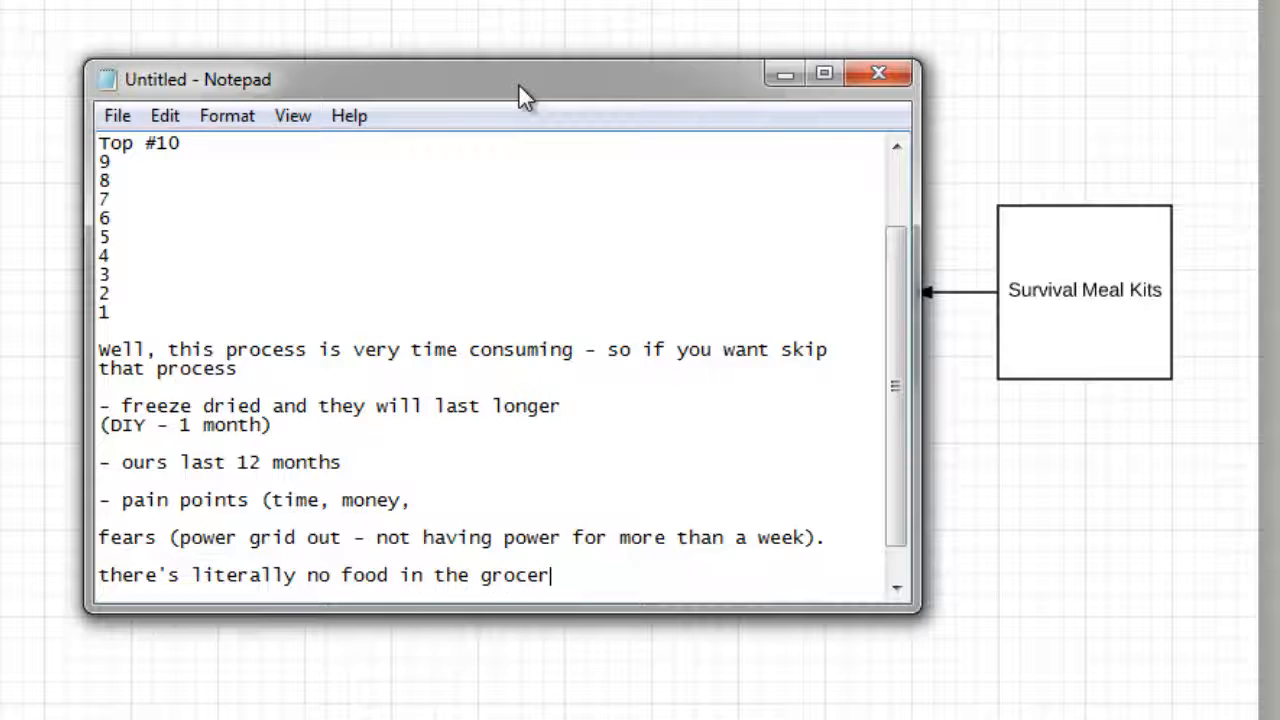
text(y stores.)
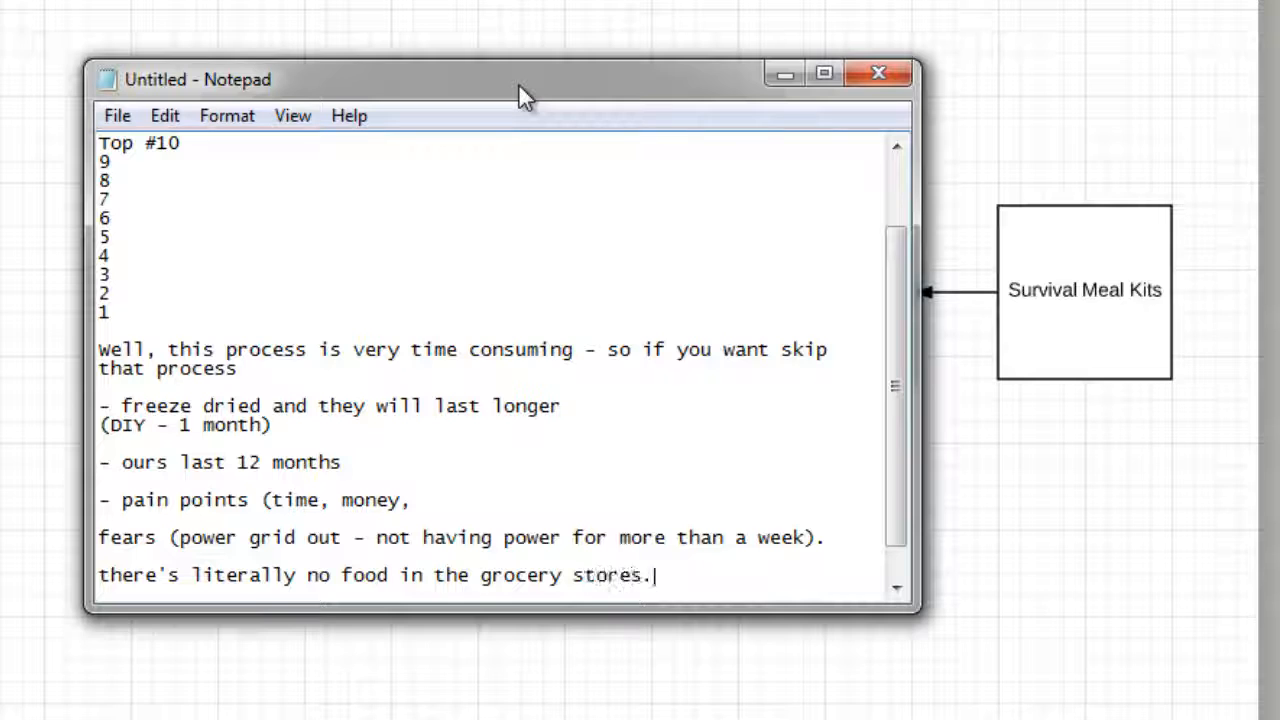
key(Return)
key(Return)
text(chaos)
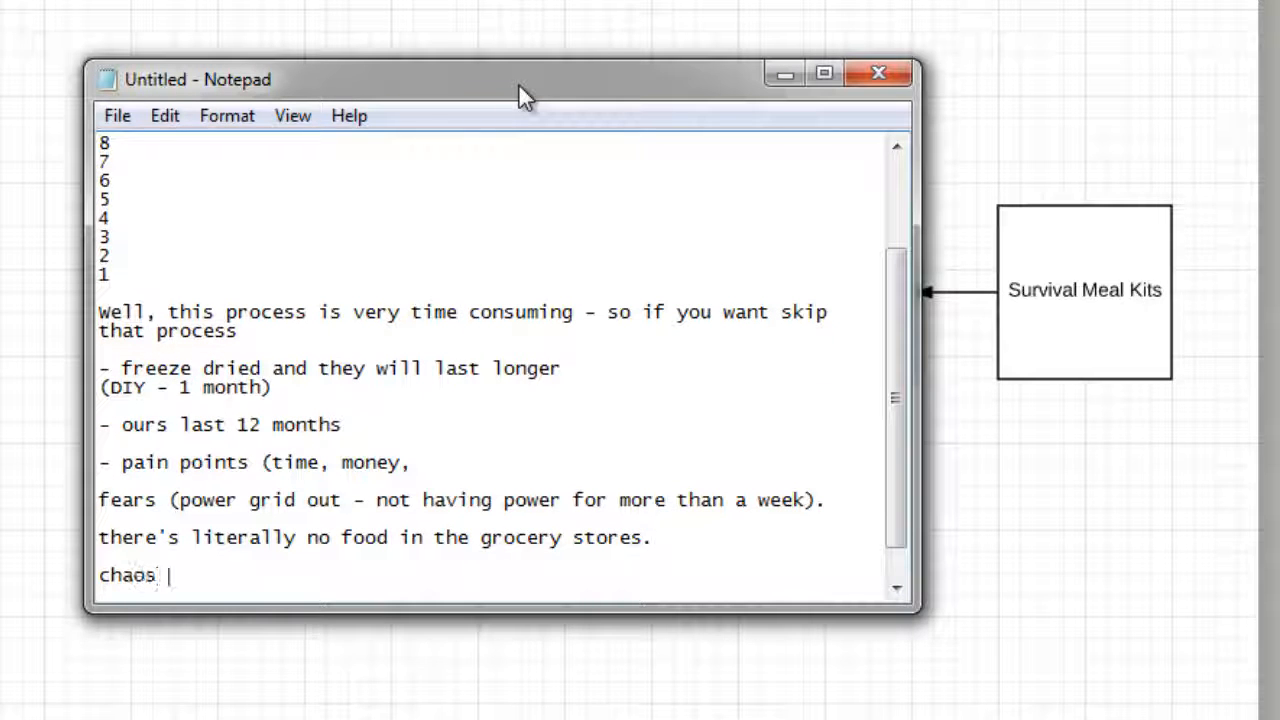
key(Return)
Highlight the sales text from "Well, this process is very time consuming" through the points beneath it to review it.
key(Up)
key(Up)
key(Up)
key(Up)
key(Up)
key(Up)
key(Up)
key(Up)
key(Up)
key(Up)
key(Up)
key(Up)
key(Up)
key(Up)
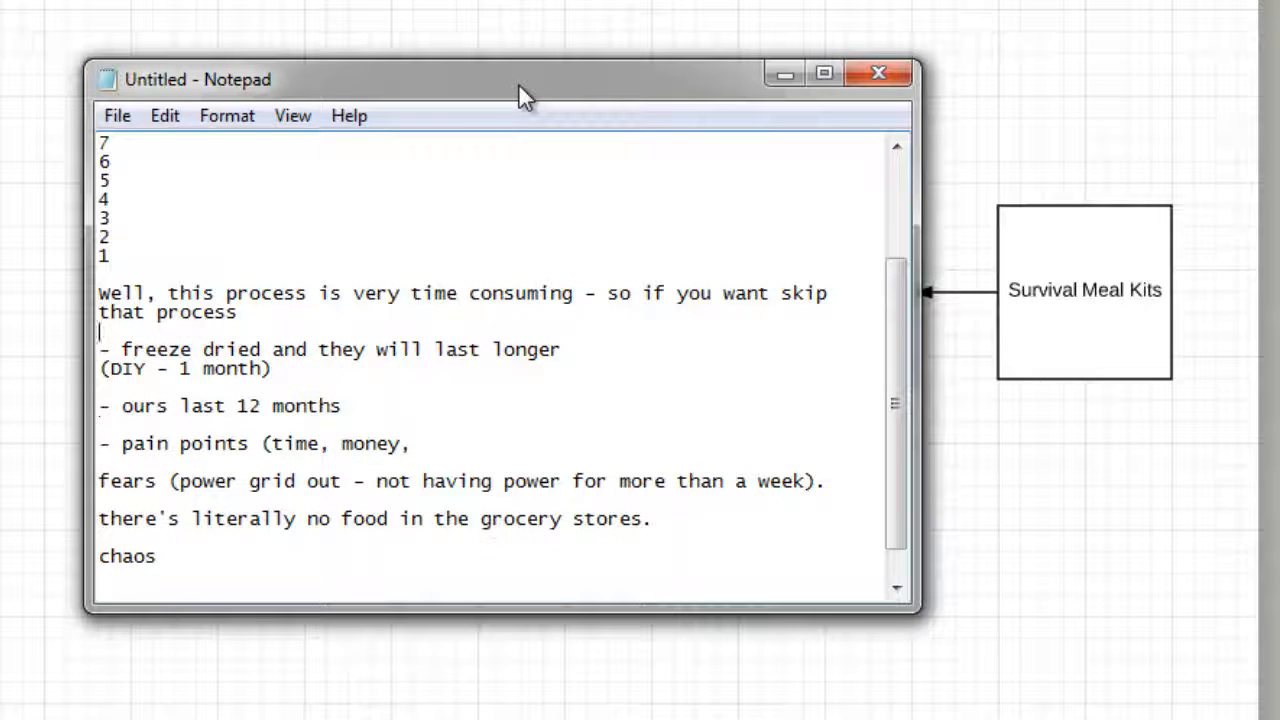
key(shift+Down)
key(shift+Down)
key(shift+Down)
key(shift+Down)
key(shift+Down)
key(shift+Down)
key(shift+Down)
key(shift+Down)
key(shift+Down)
key(shift+Down)
key(shift+Down)
key(shift+Down)
key(shift+Down)
key(shift+Down)
key(shift+Down)
key(shift+Down)
key(shift+Down)
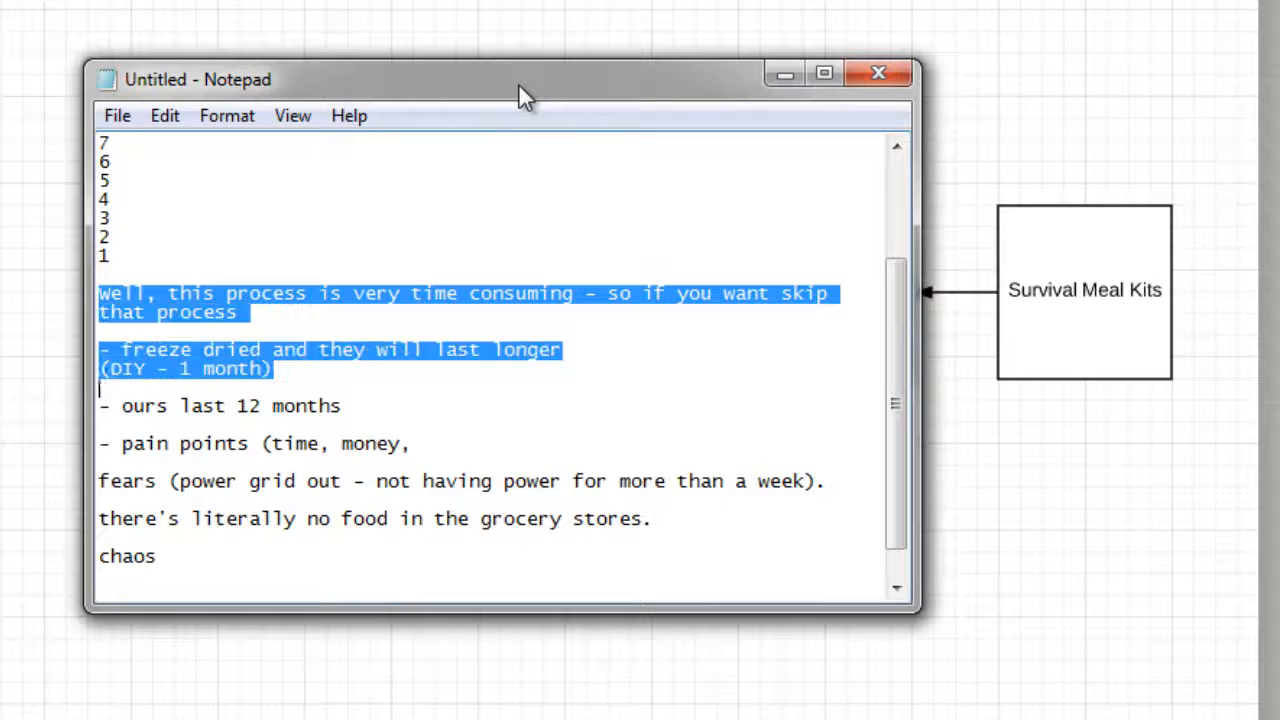
Return to the start of the notes and highlight the sentence "Top 10 Ways to create your own survival meals.".
key(Up)
key(Up)
key(Up)
key(Up)
key(Up)
key(Up)
key(Up)
key(Up)
key(Up)
key(Up)
key(Up)
key(Up)
key(Up)
key(Up)
key(Up)
key(Up)
key(Up)
key(Up)
key(Up)
key(Up)
key(Up)
key(Up)
key(Up)
key(Up)
key(Up)
key(Up)
key(Up)
key(Up)
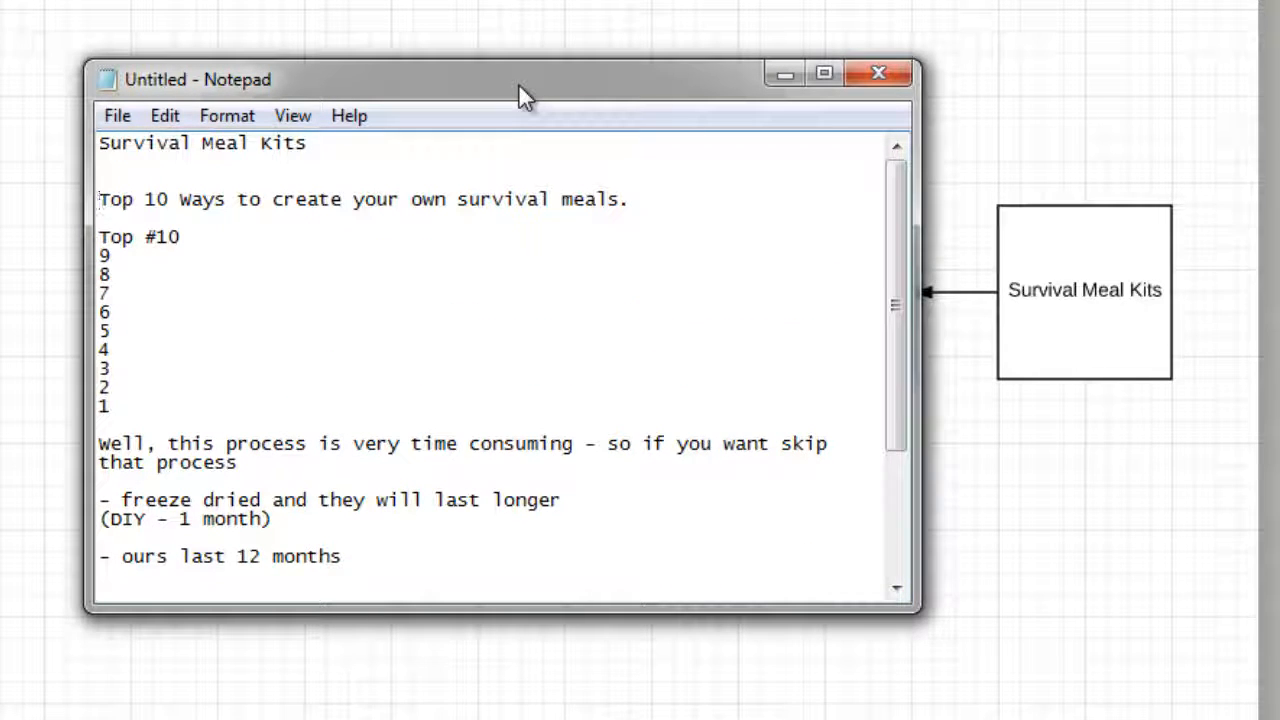
key(shift+End)
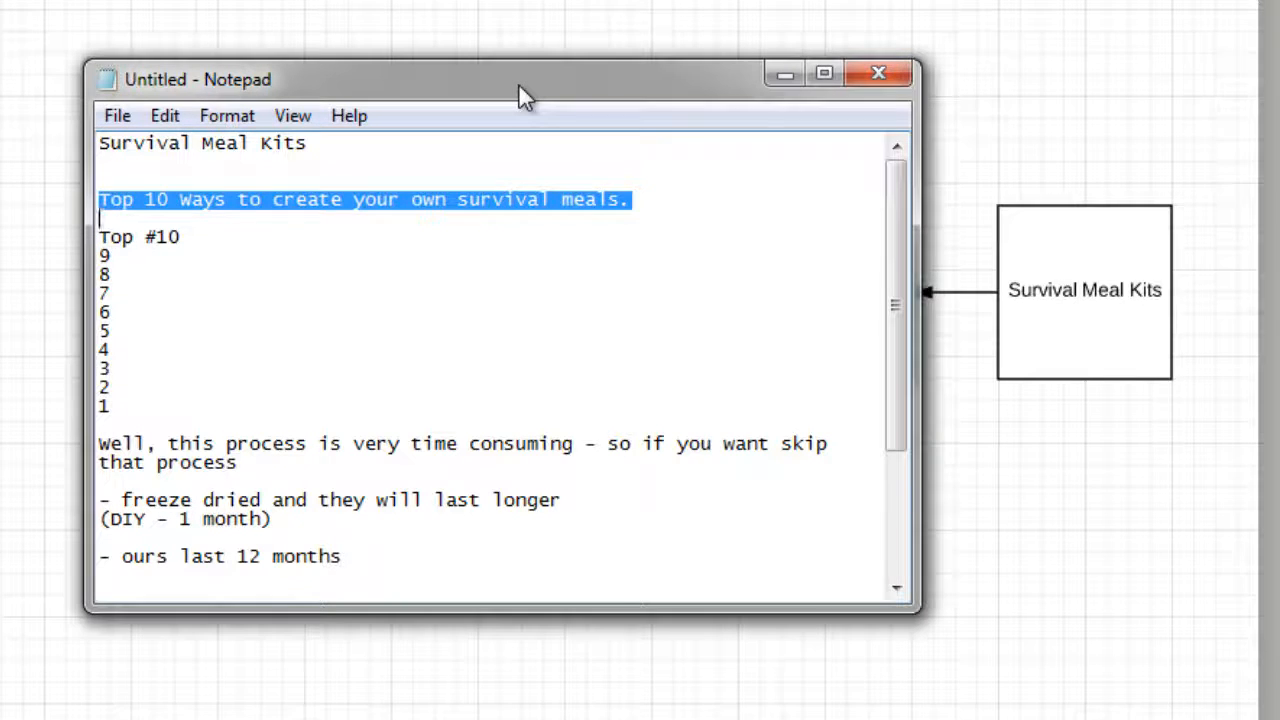
Insert the line "Top 10 ways to survive an earthquake" above "Top #10", followed by a blank line.
key(Down)
key(Return)
text(To)
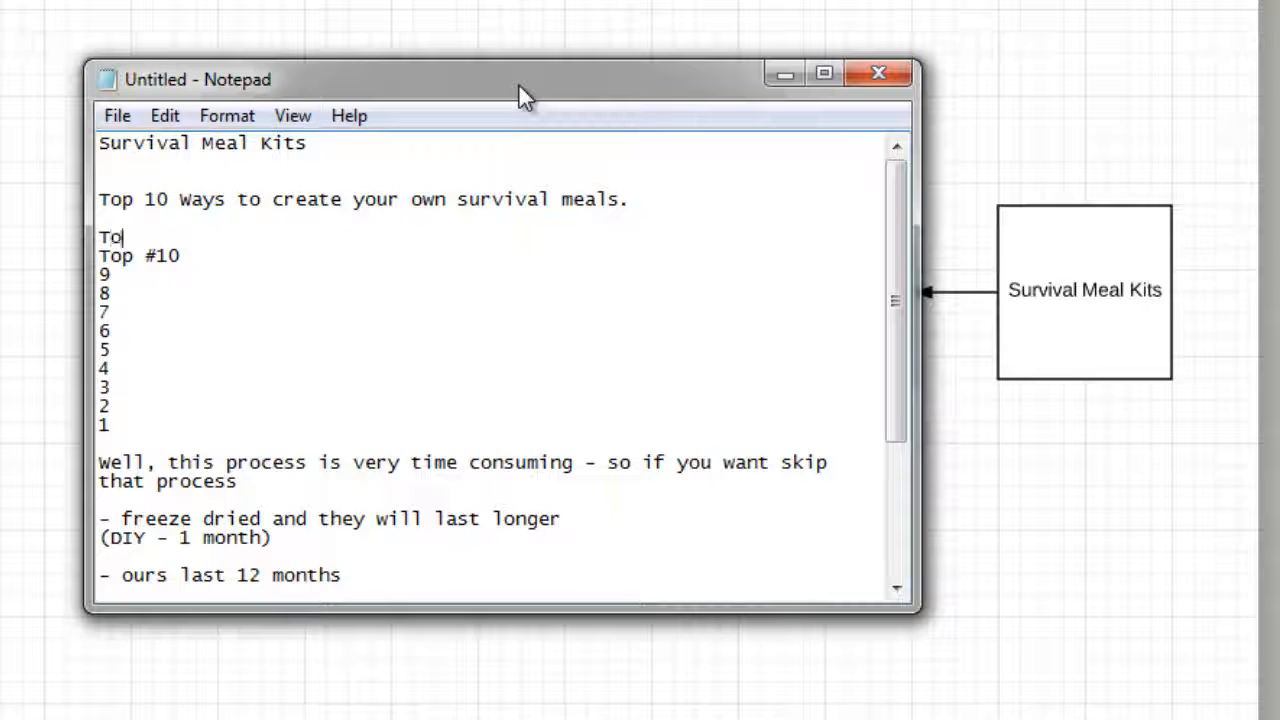
text(p 10 ways to )
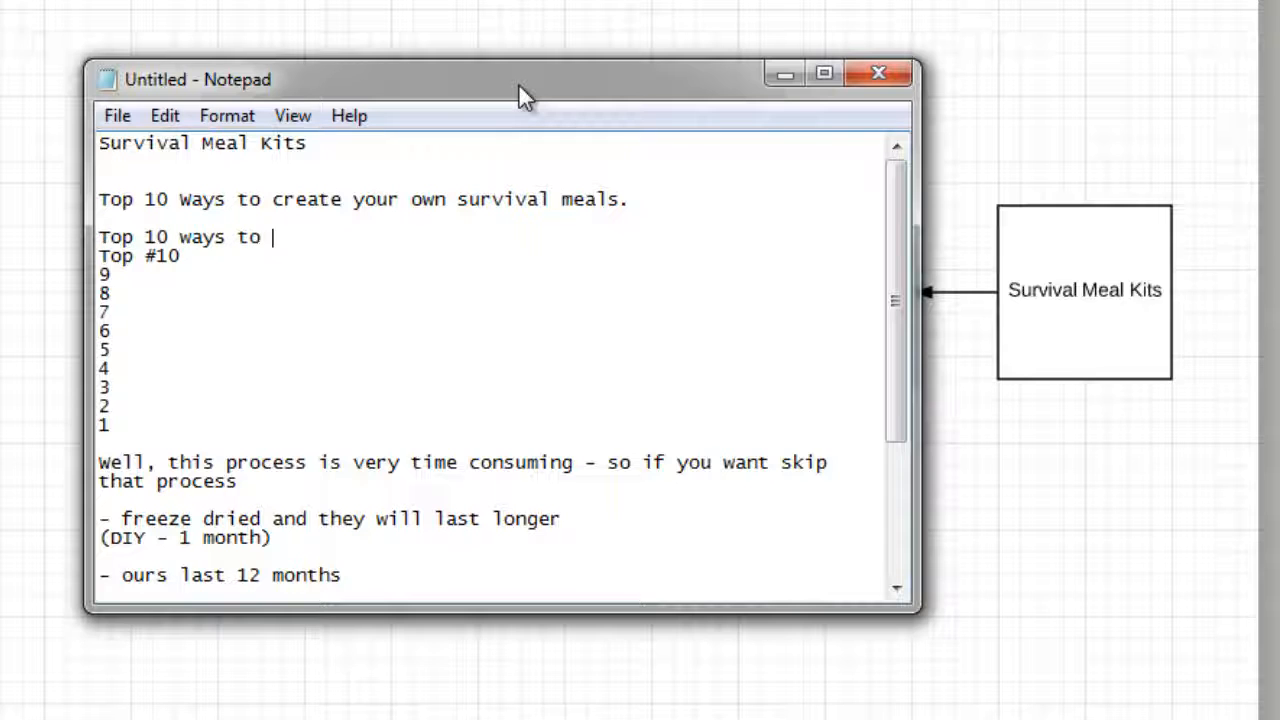
text(survive an earthquake)
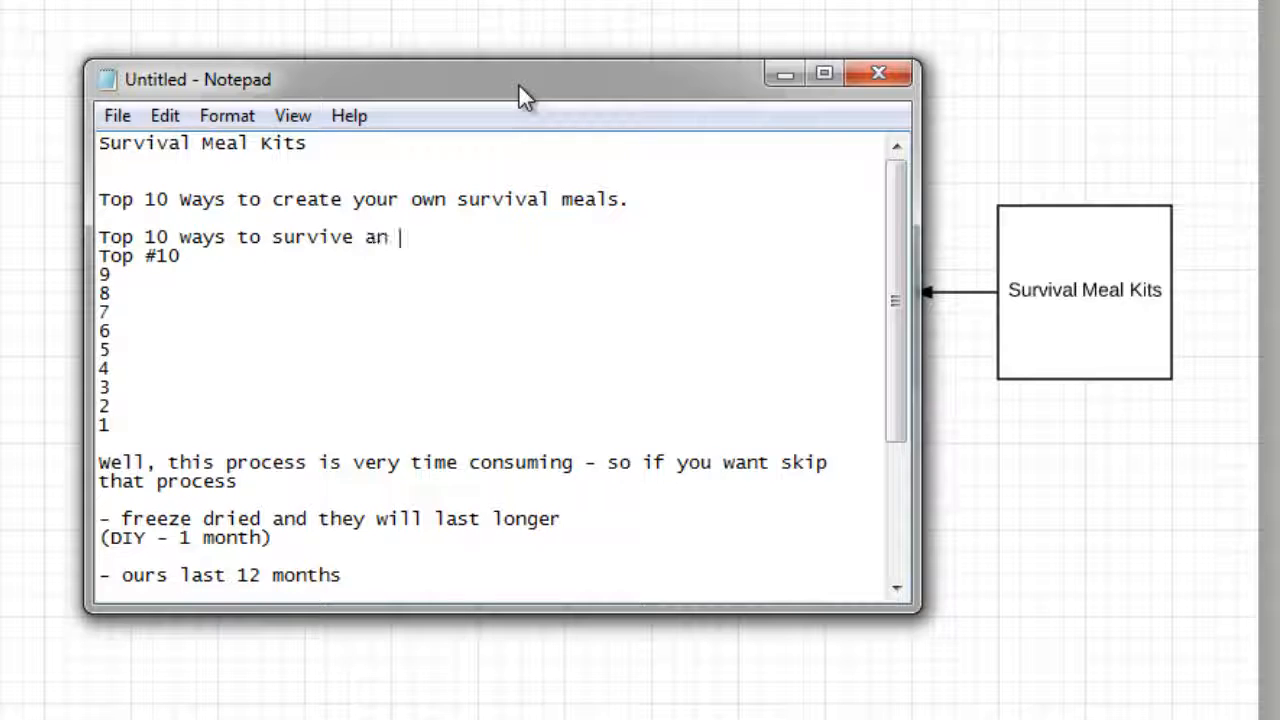
key(Return)
Append a dash after "Top #10".
key(shift+Down)
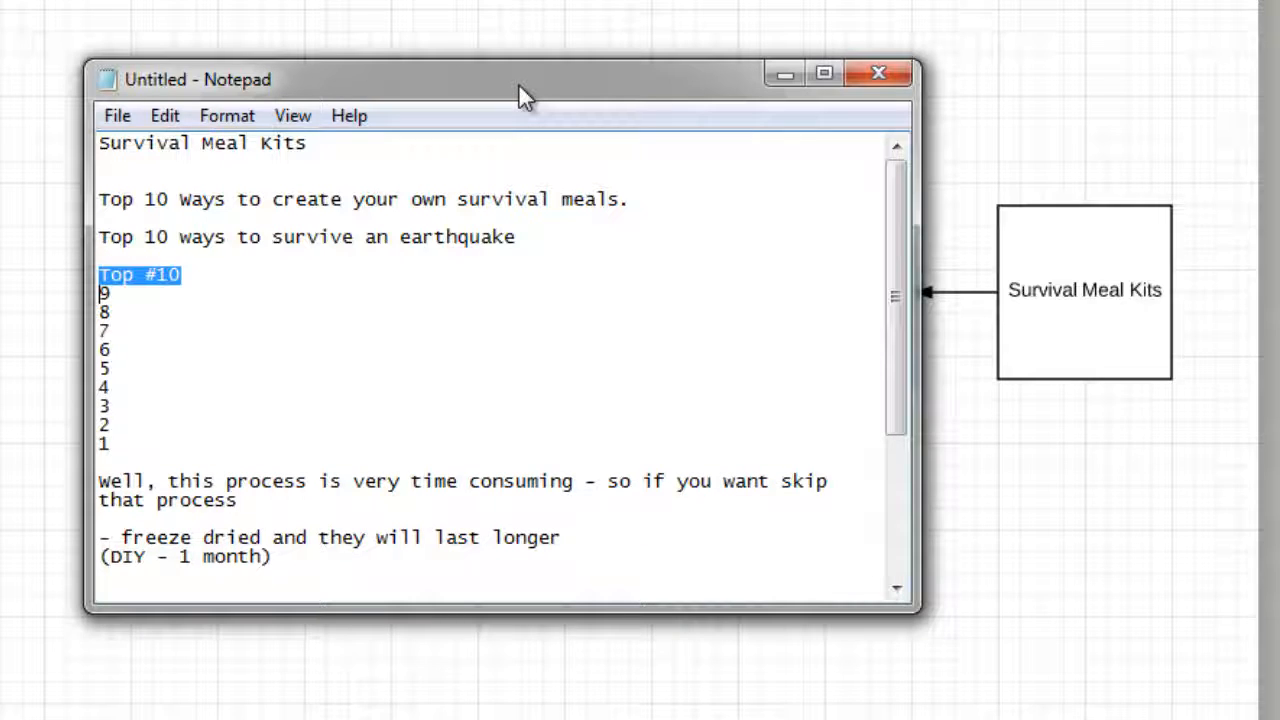
key(Down)
text(-)
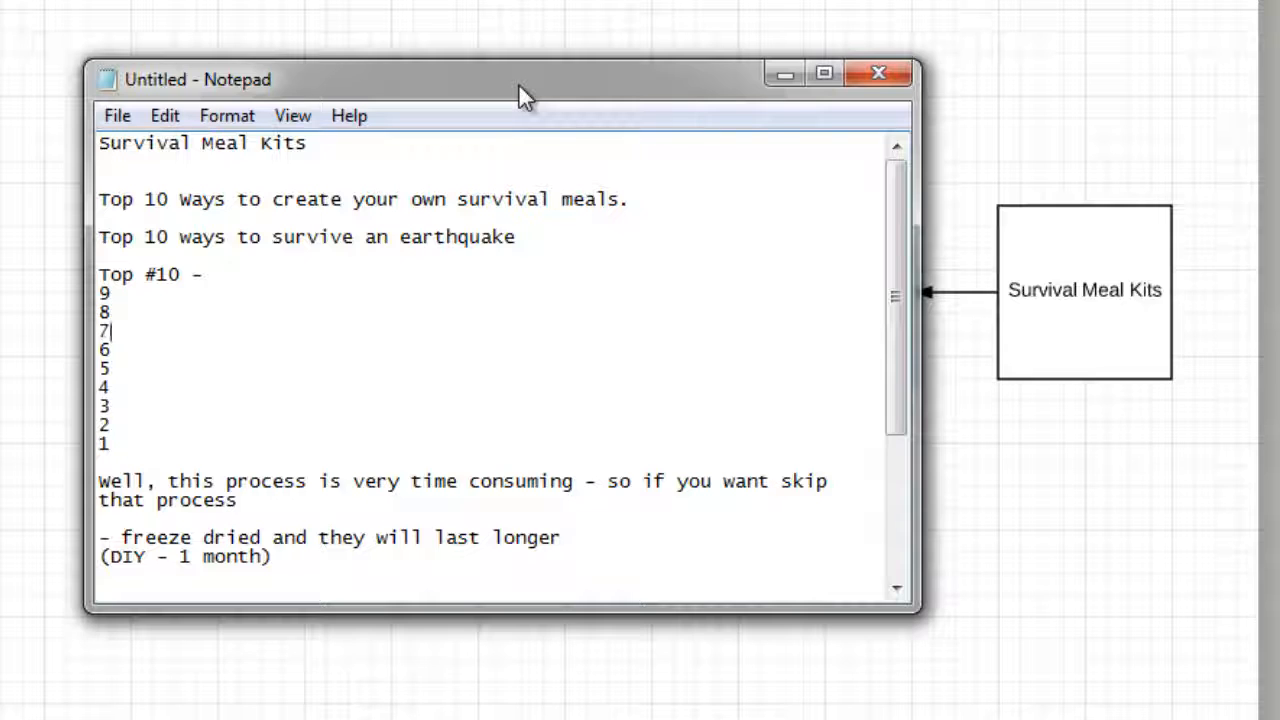
Highlight the numbers 4 to 1 at the end of the countdown list.
key(Down)
key(Down)
key(Down)
key(Down)
key(Down)
key(Down)
key(shift+Down)
key(shift+Down)
key(shift+Down)
key(shift+Down)
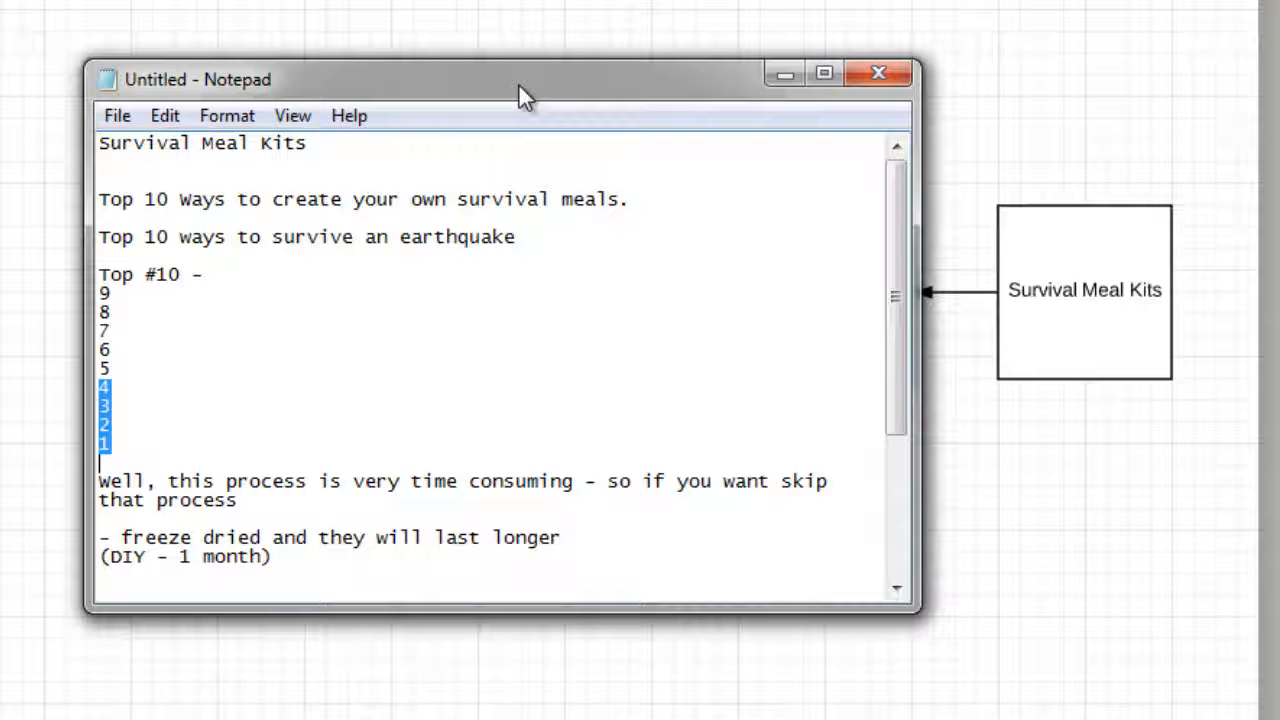
Replace the highlighted numbers 4 to 1 with the line "Buy My stuff emails", followed by a blank line.
key(Delete)
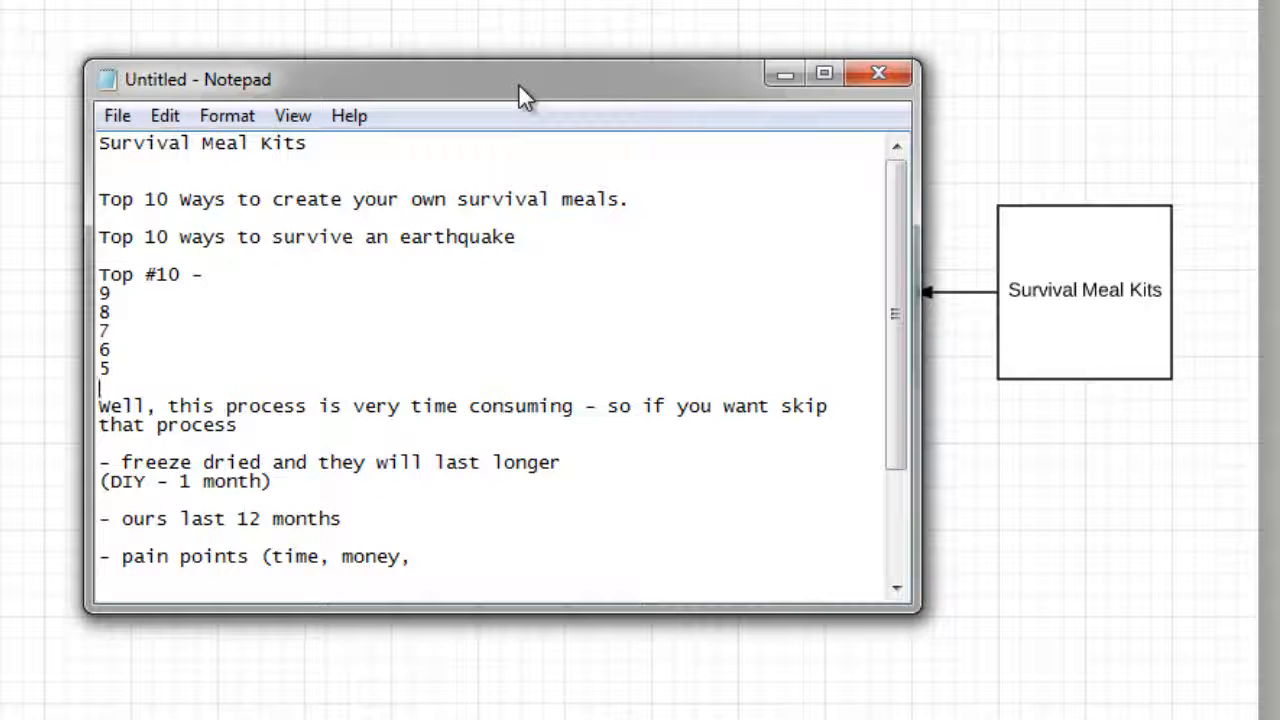
text(Buy My s)
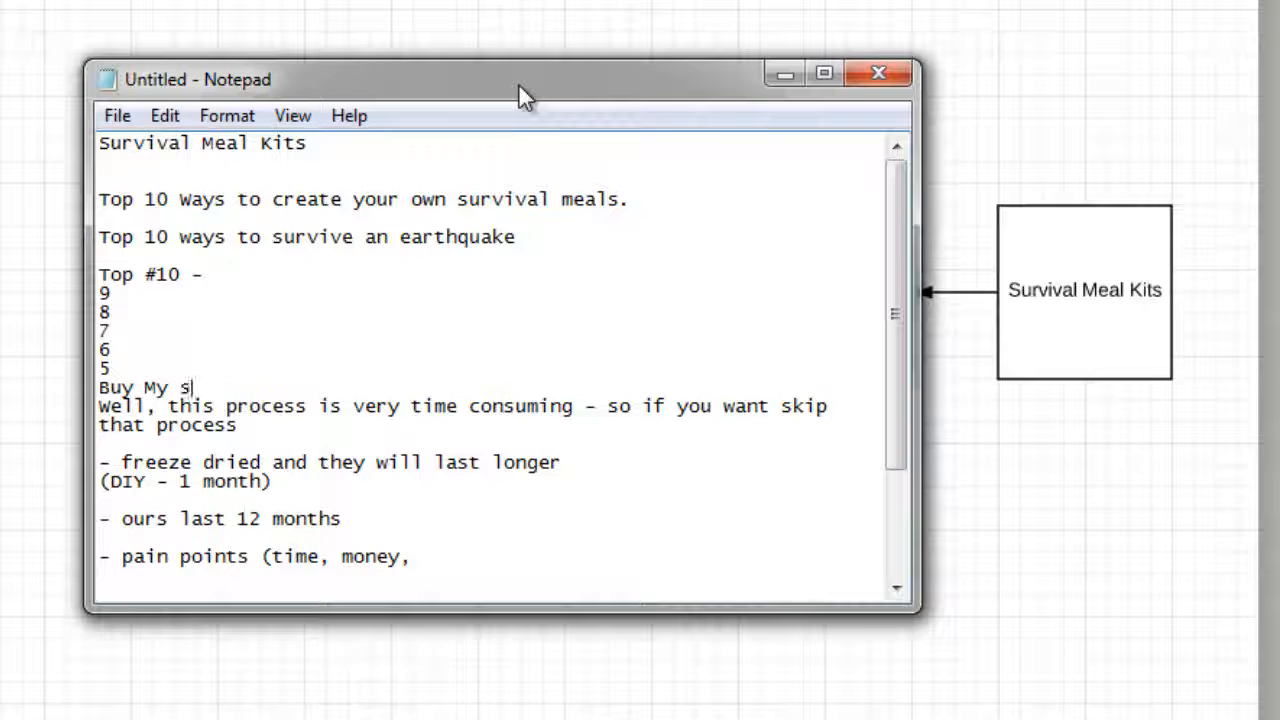
text(tuff emails)
key(Return)
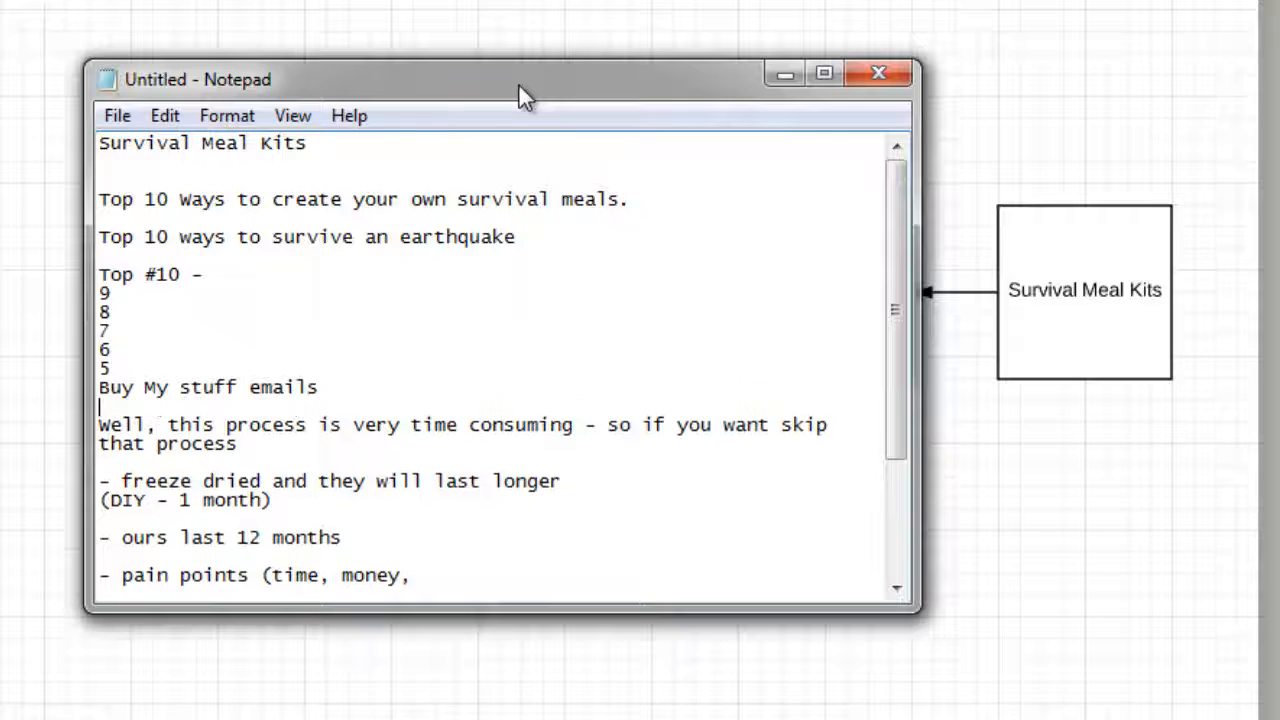
key(Return)
key(BackSpace)
Switch to the flowchart and replace the "Welcome" box's text with "Top #1", followed by a new line.
click(1060, 50)
click(833, 296)
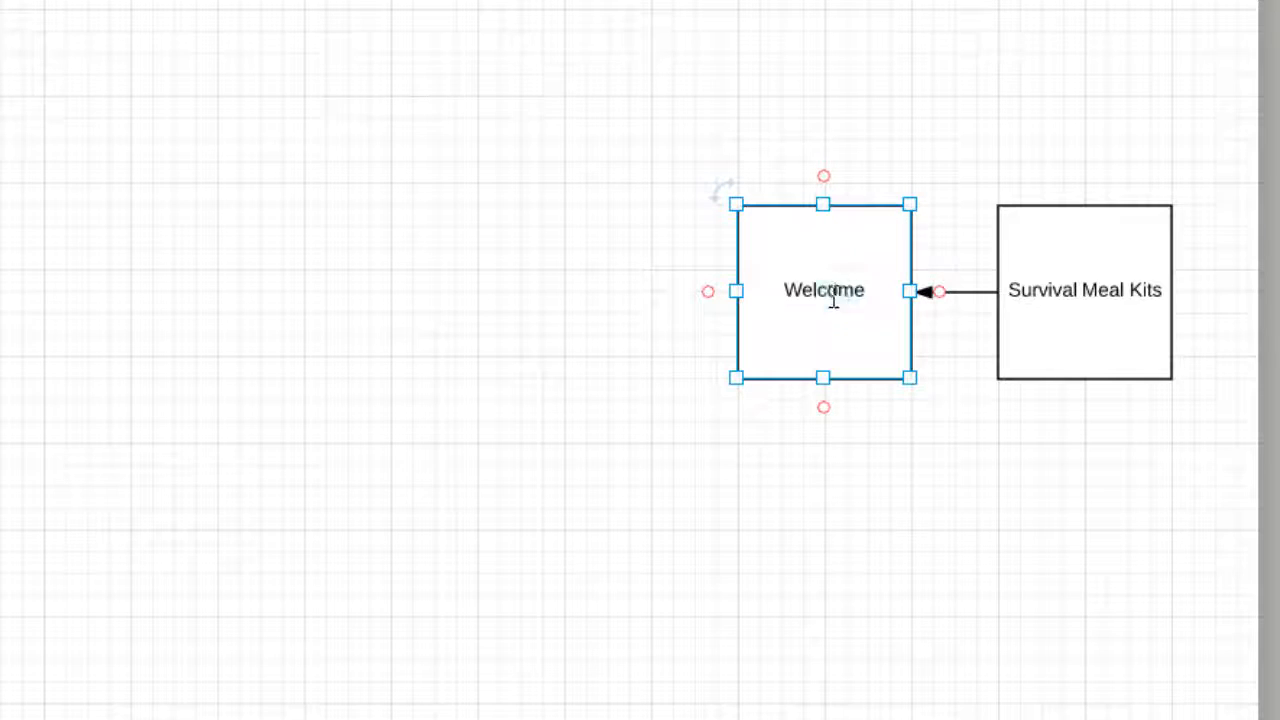
double_click(833, 296)
key(BackSpace)
text(Top #1)
key(Return)
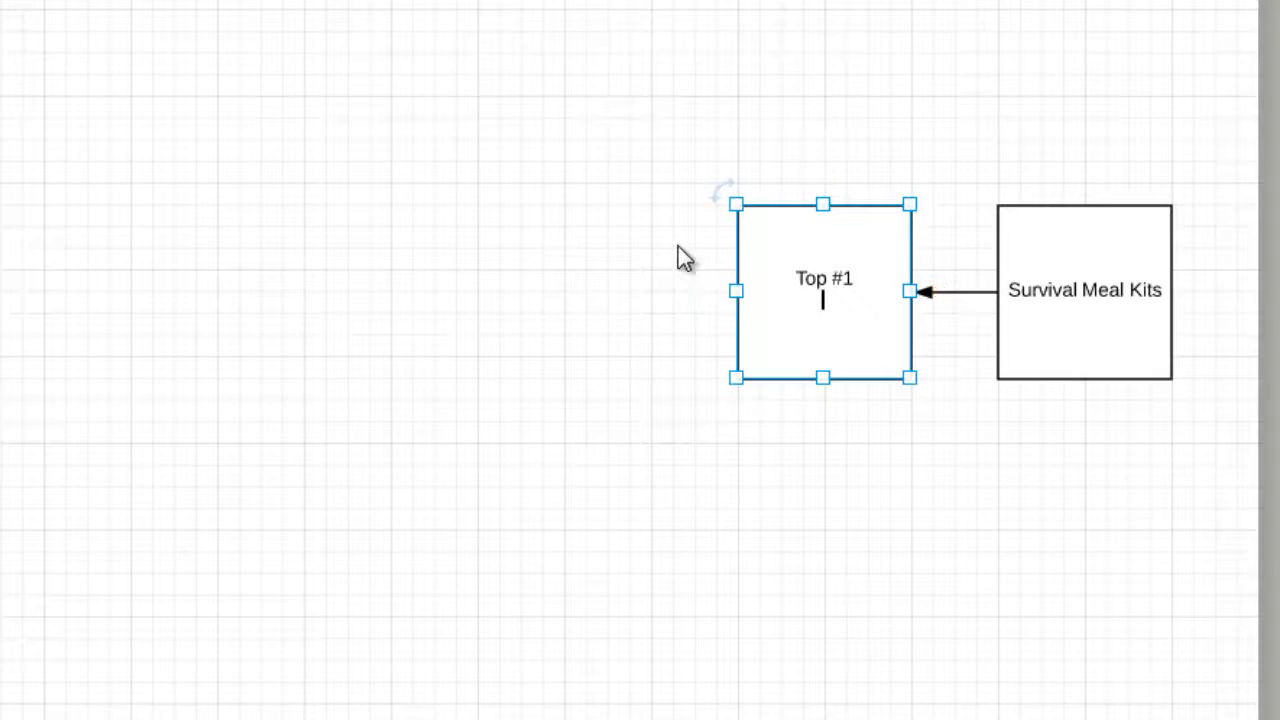
Duplicate the "Top #1" box three times and space the copies in a row to the left of the original.
click(811, 262)
key(ctrl+d)
key(ctrl+d)
key(ctrl+d)
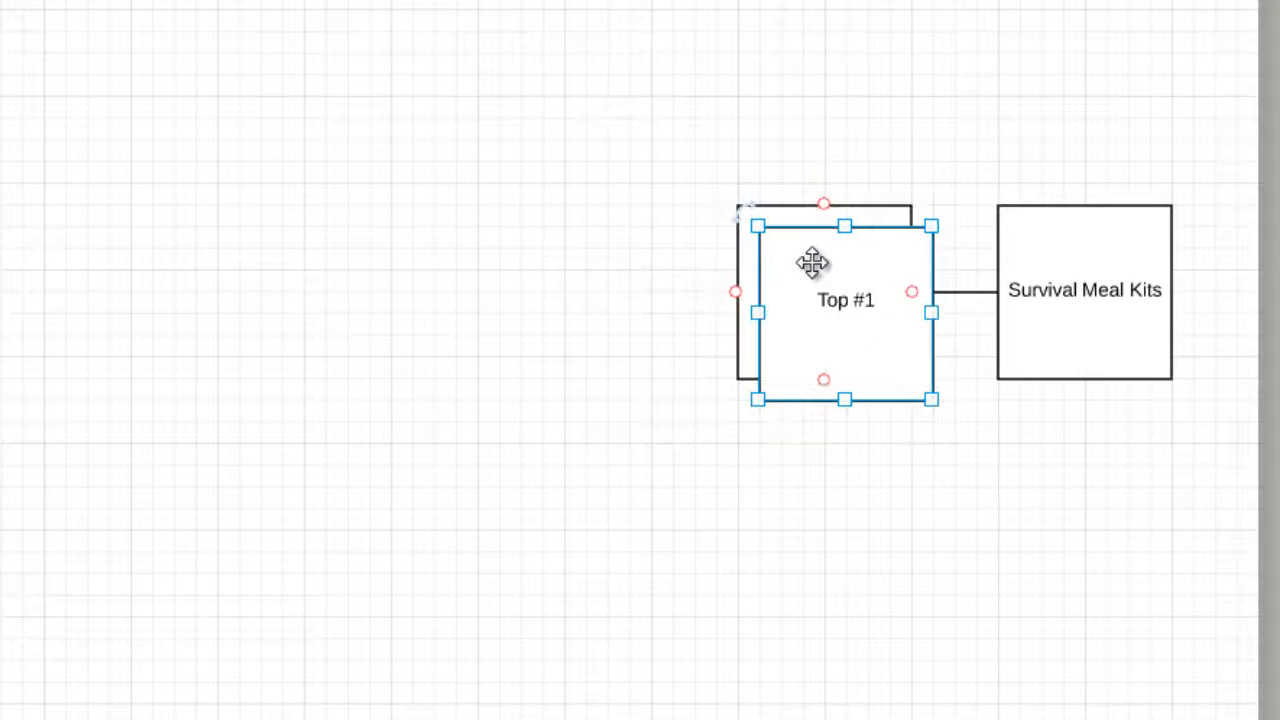
drag(871, 352, 634, 286)
drag(785, 302, 425, 301)
drag(893, 361, 196, 345)
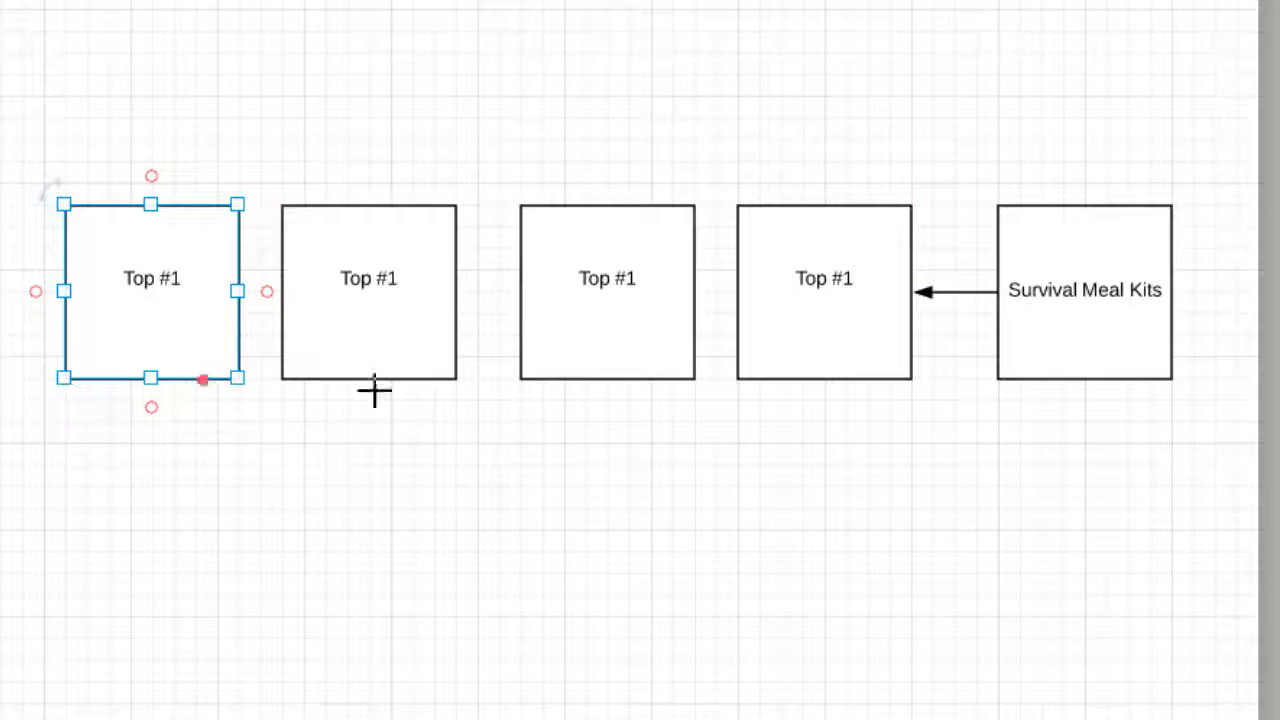
drag(380, 331, 432, 338)
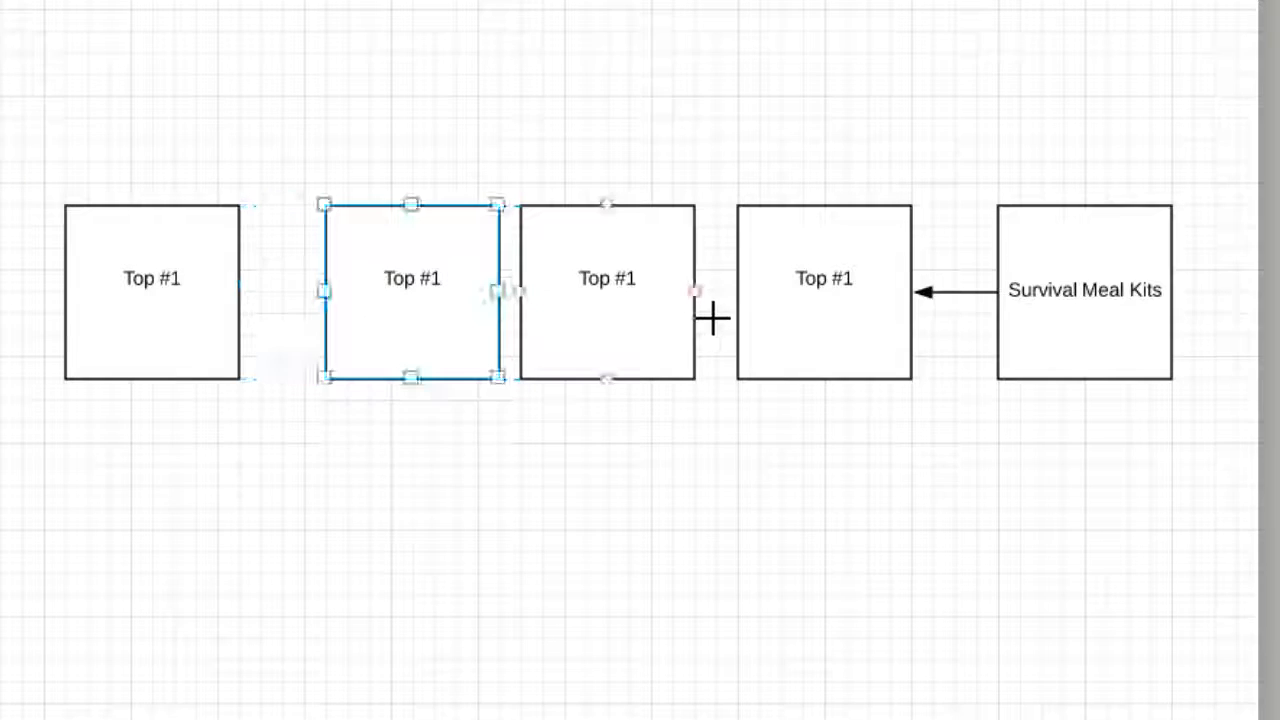